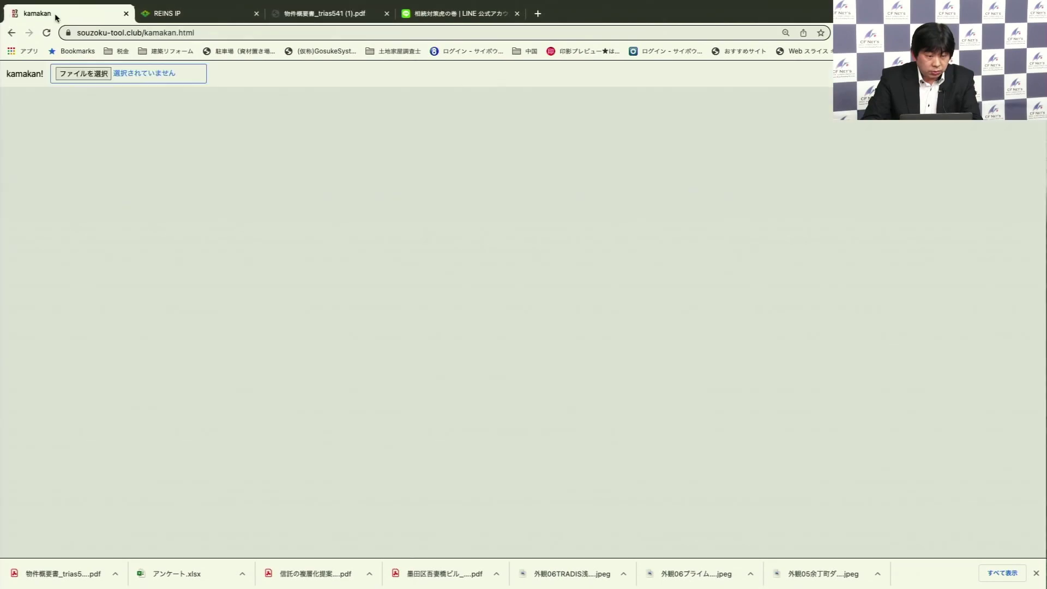
- Glance at the LINE account page, then return to the kamakan form
scroll(136, 140, "down", 3)
scroll(135, 143, "down", 6)
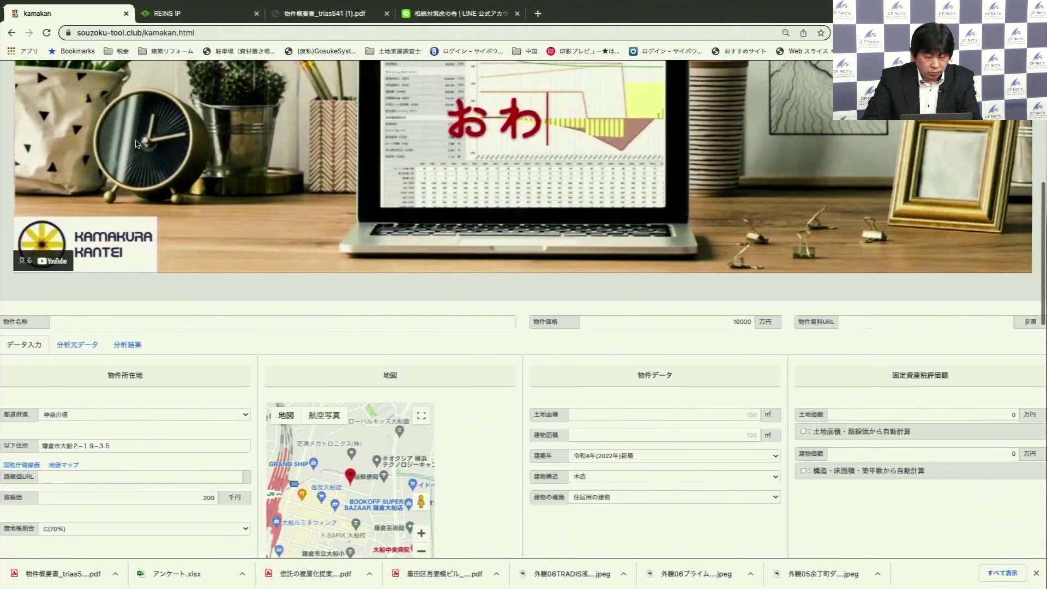
scroll(136, 143, "up", 3)
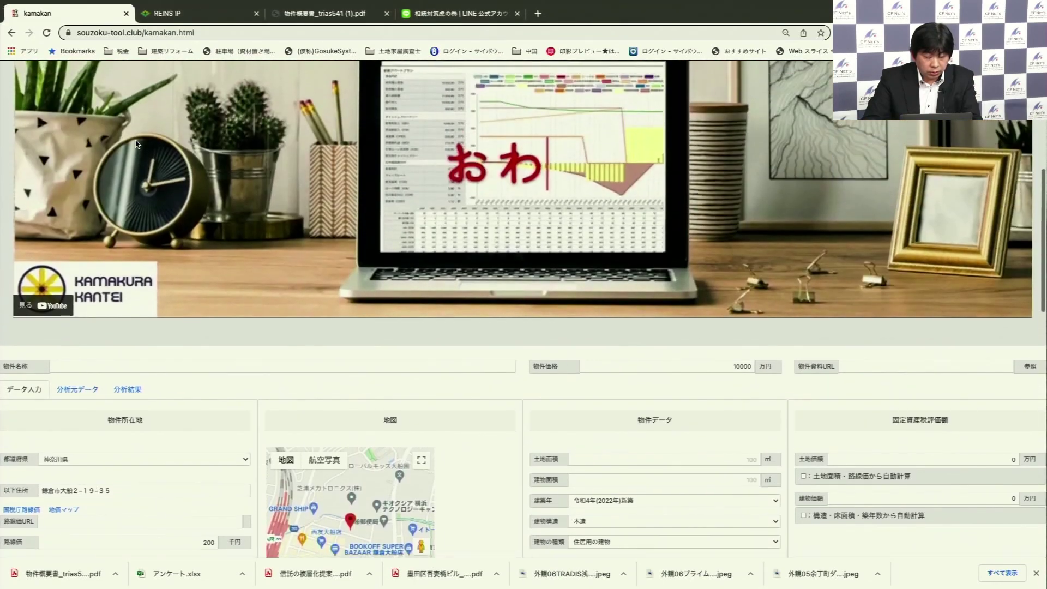
mouse_move(418, 34)
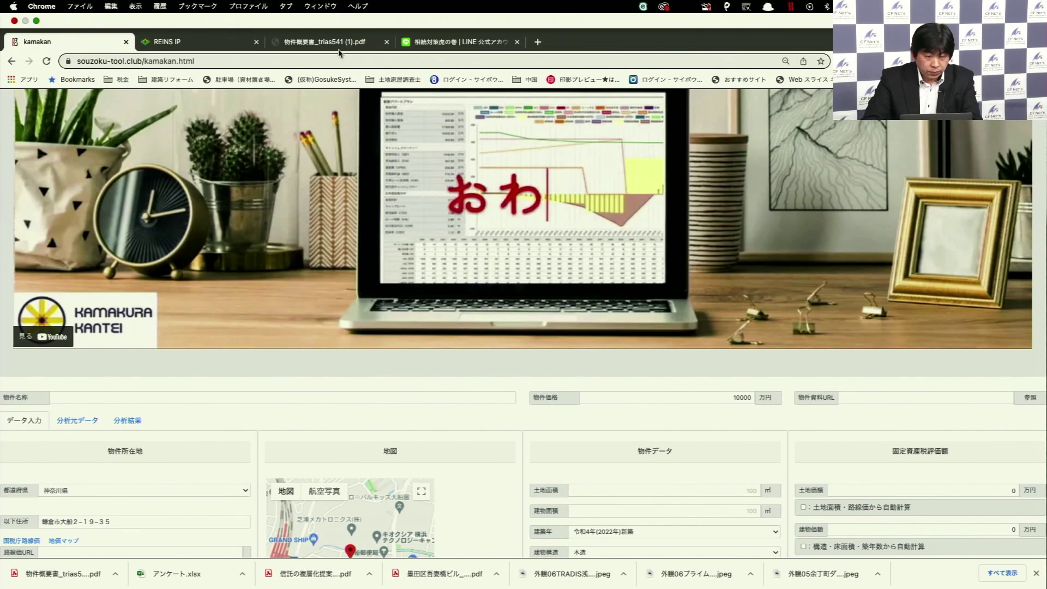
left_click(456, 47)
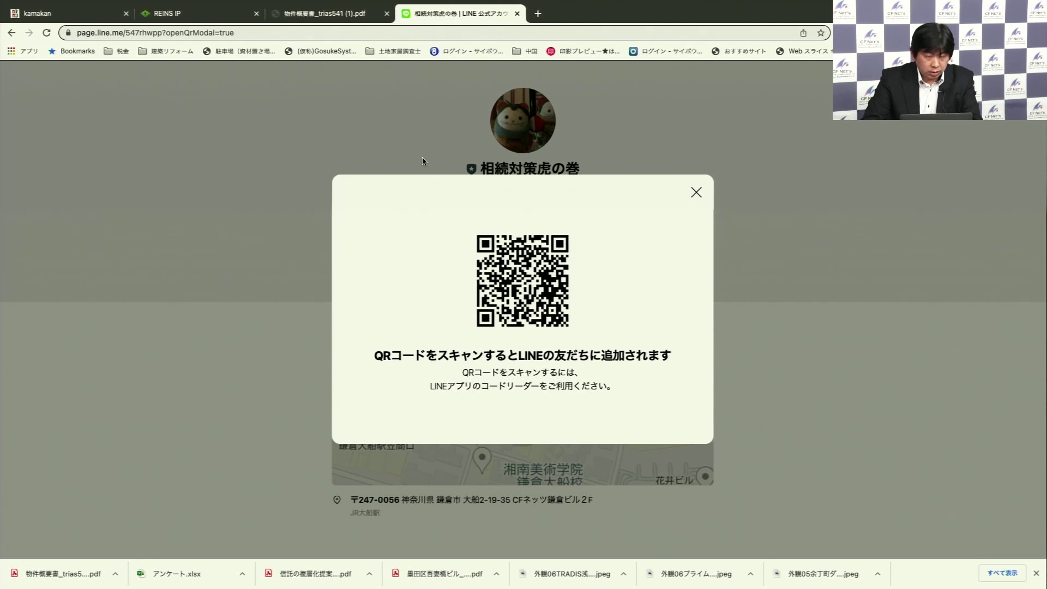
left_click(61, 13)
- Name the property 池上新築RC, delete the old price digits, and bring up the trias541 PDF
left_click(263, 219)
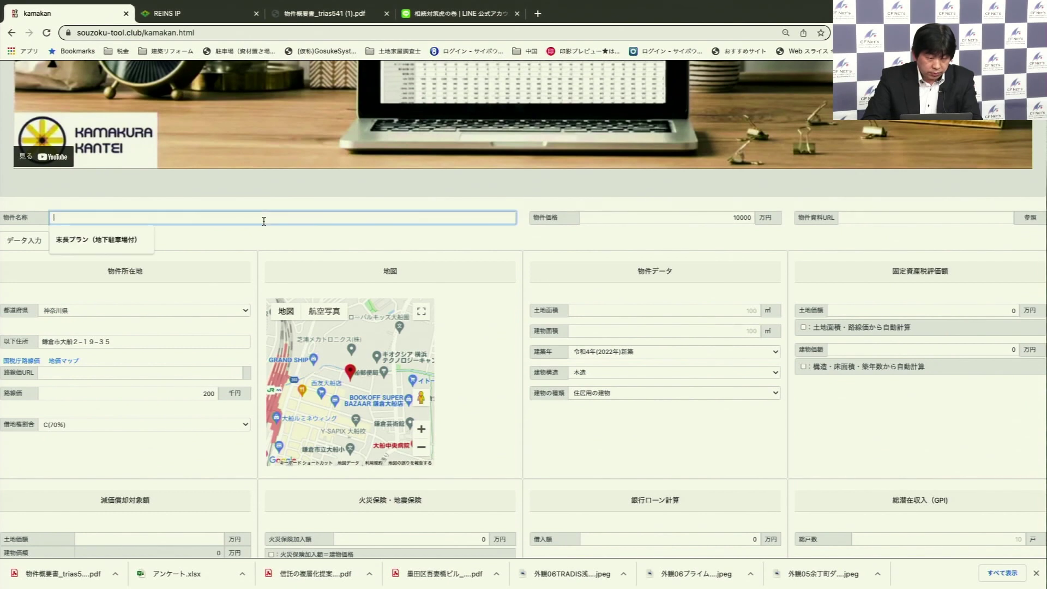
type("池上新築RC")
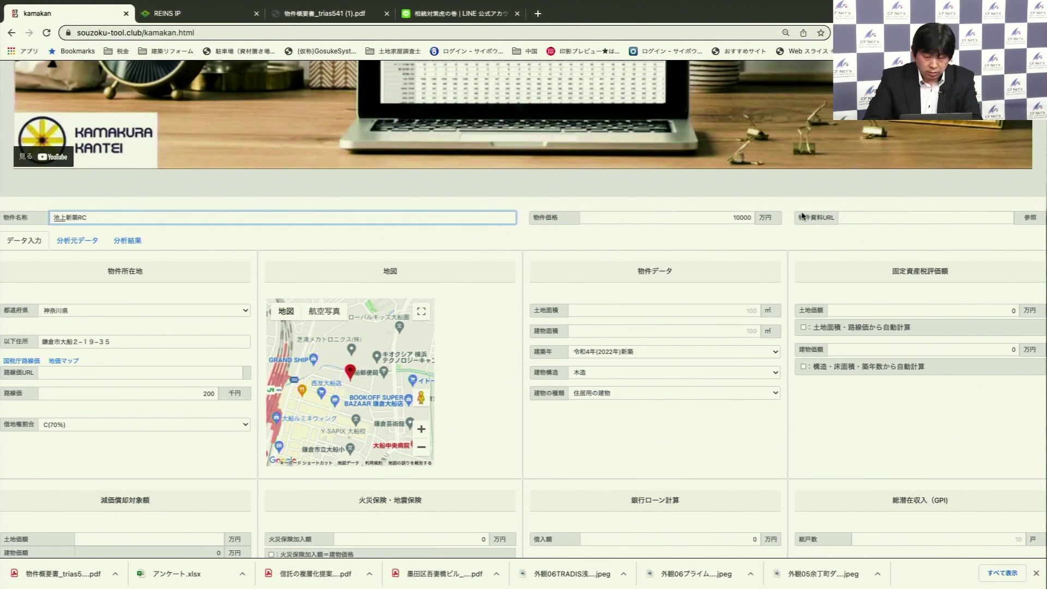
left_click(754, 217)
key("BackSpace")
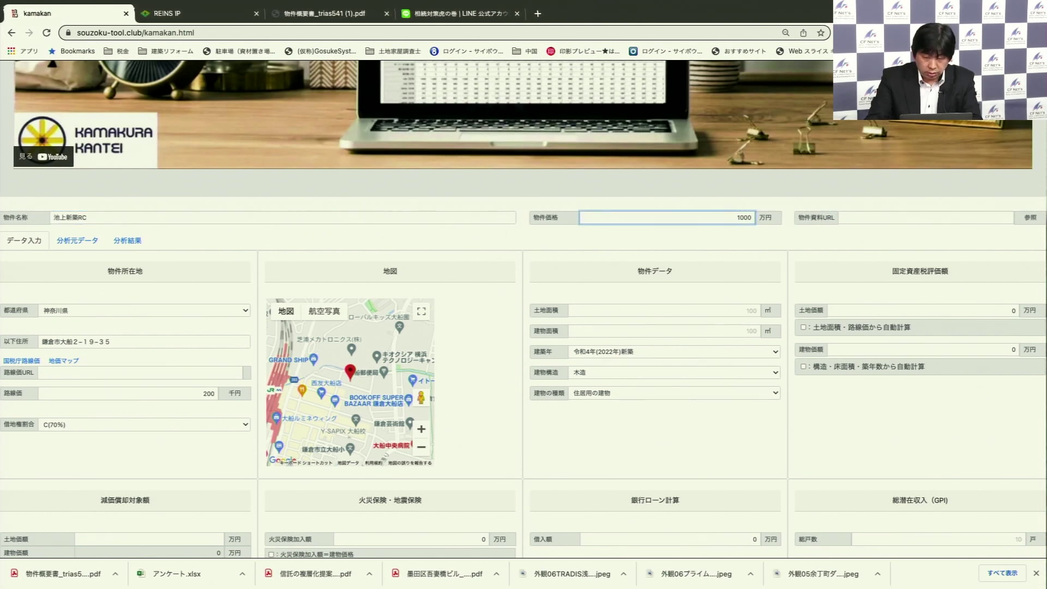
key("super+3")
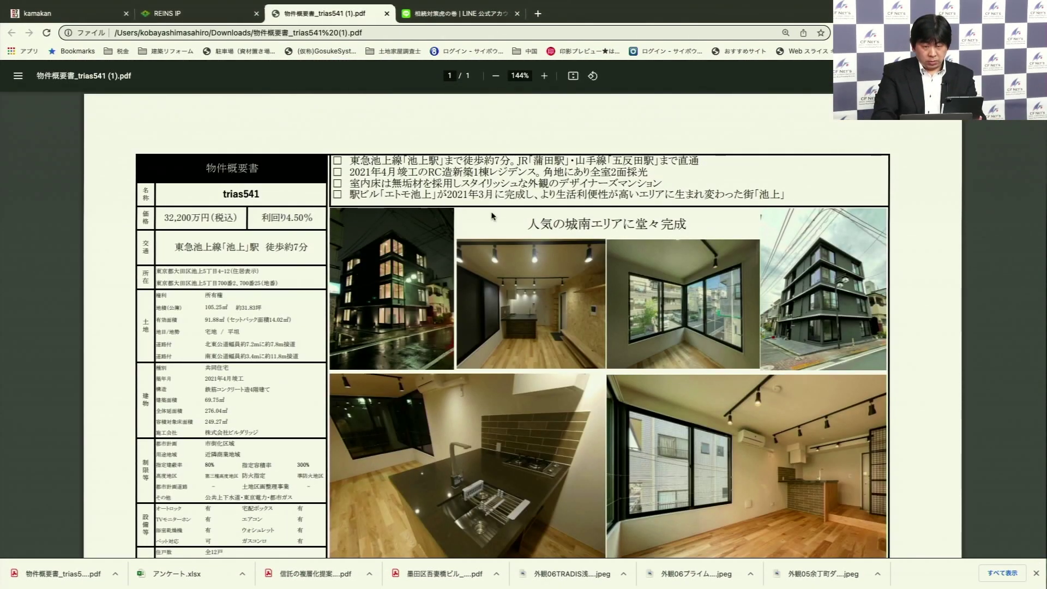
- Read through the trias541 property summary PDF, then go back to the kamakan form
scroll(420, 252, "down", 2)
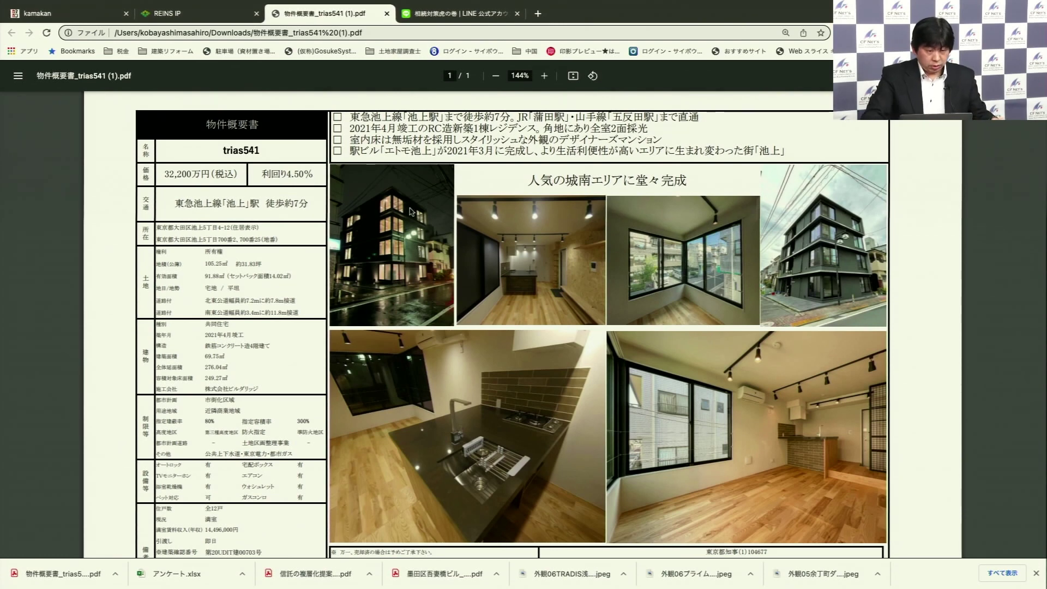
left_click(75, 16)
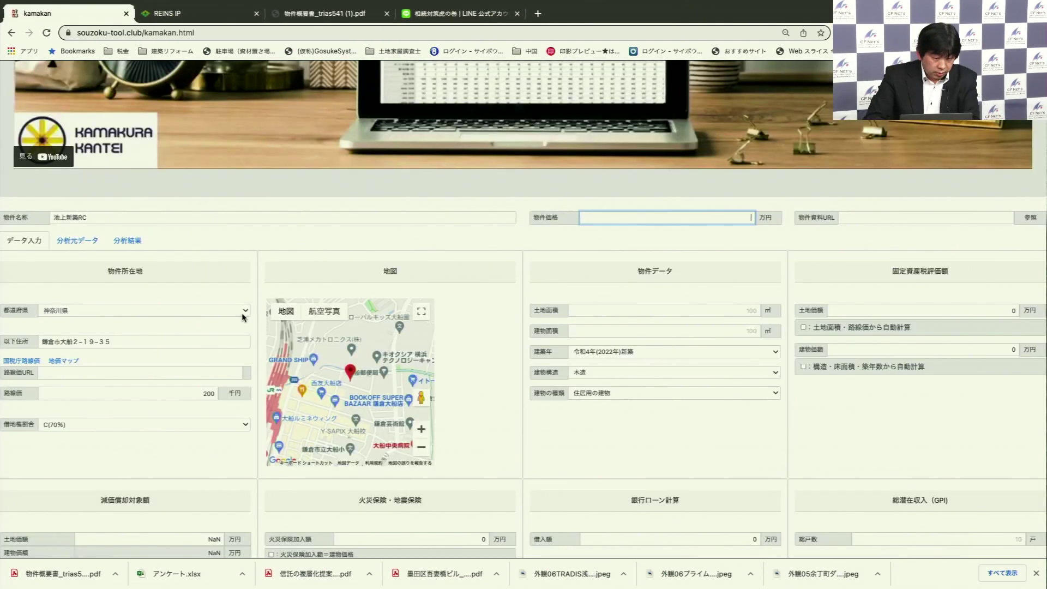
left_click(235, 310)
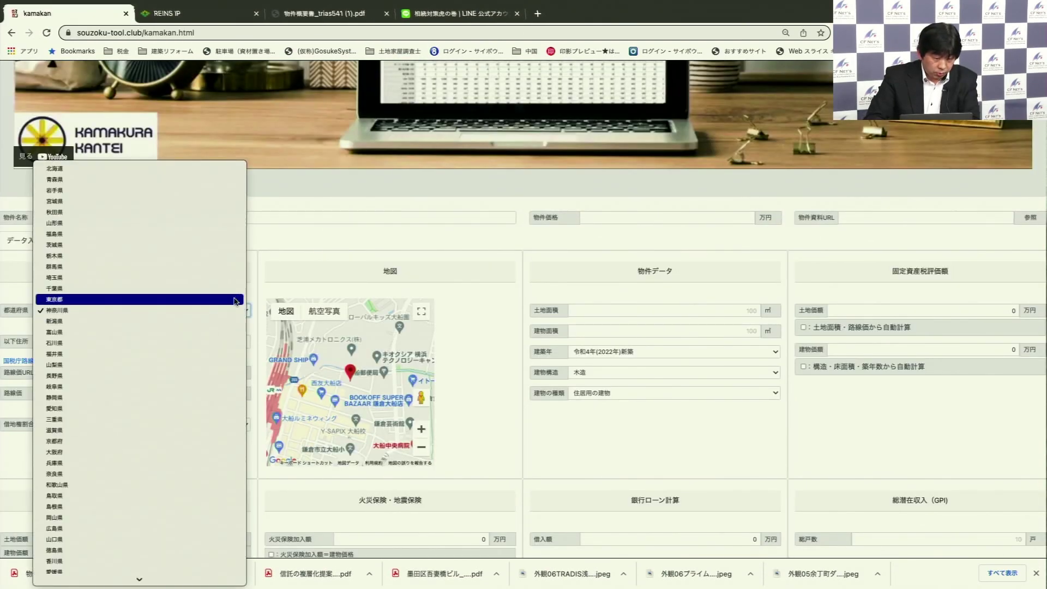
left_click(236, 299)
key("Tab")
type("大田区")
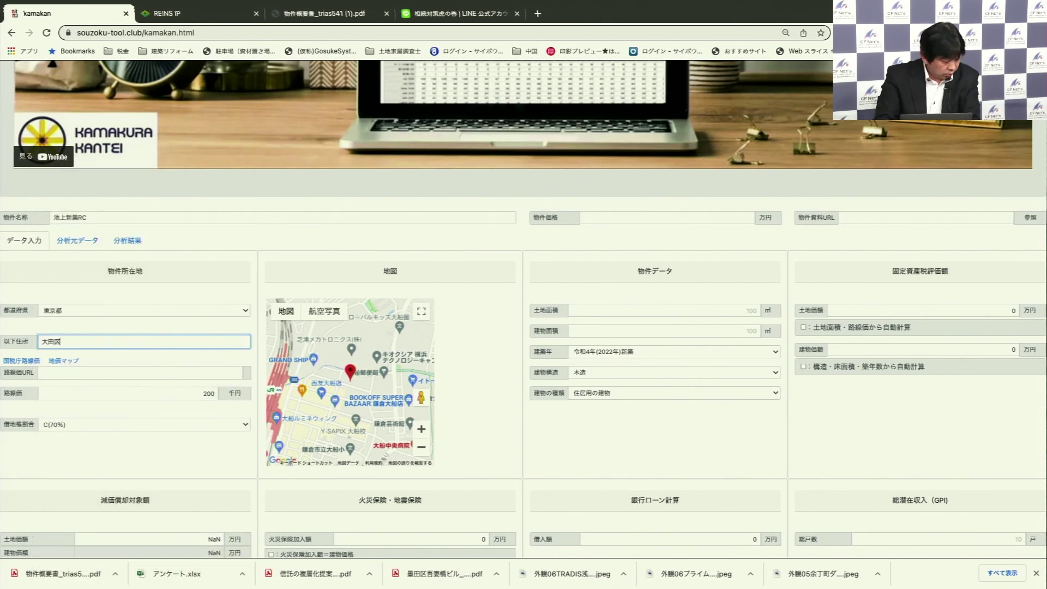
type("池上5")
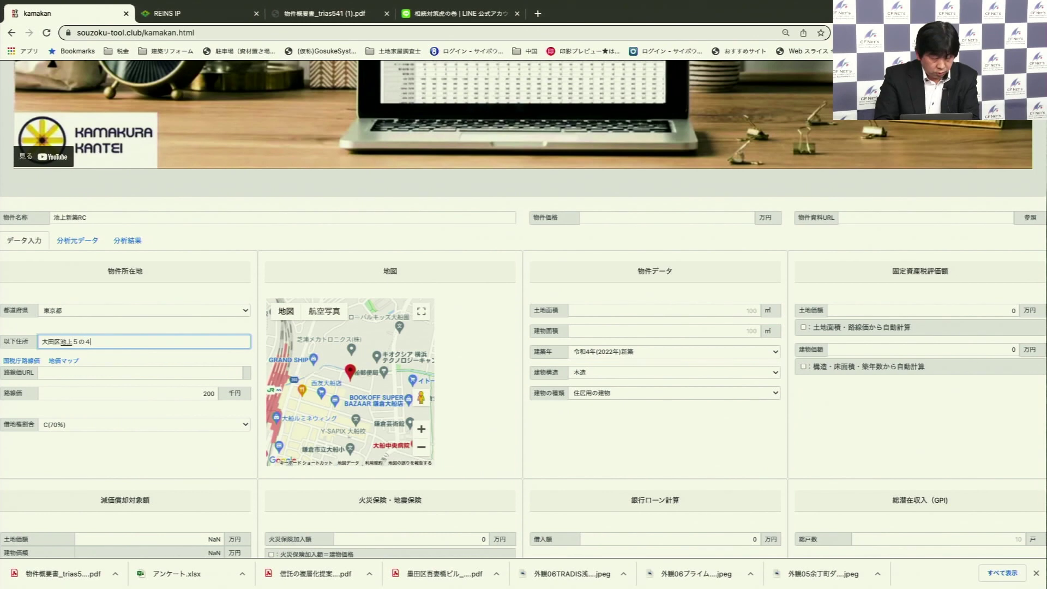
type("４の１２")
key("Return")
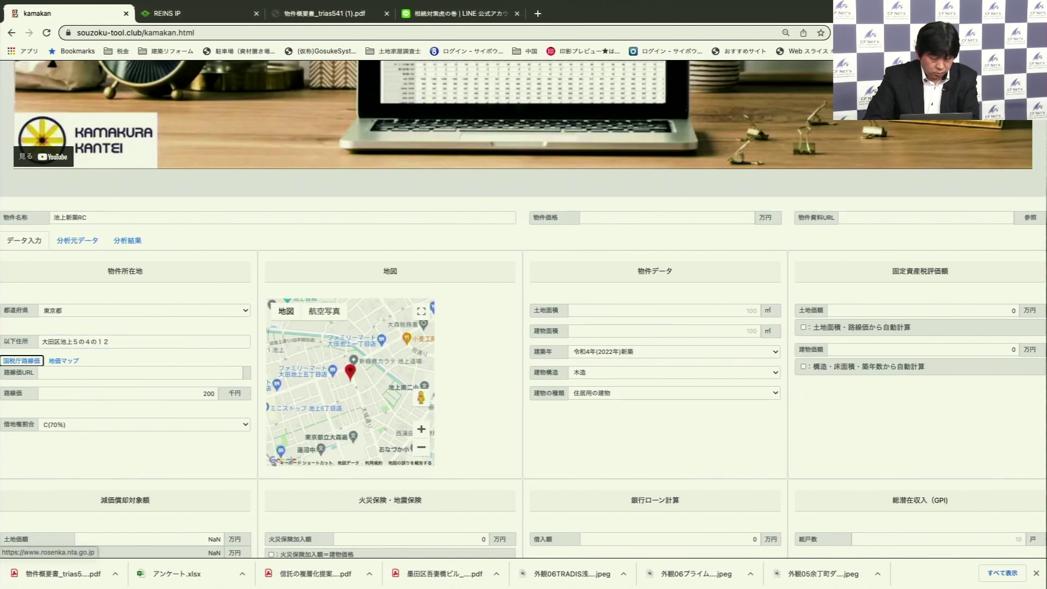
left_click(422, 430)
left_click(424, 435)
left_click(421, 448)
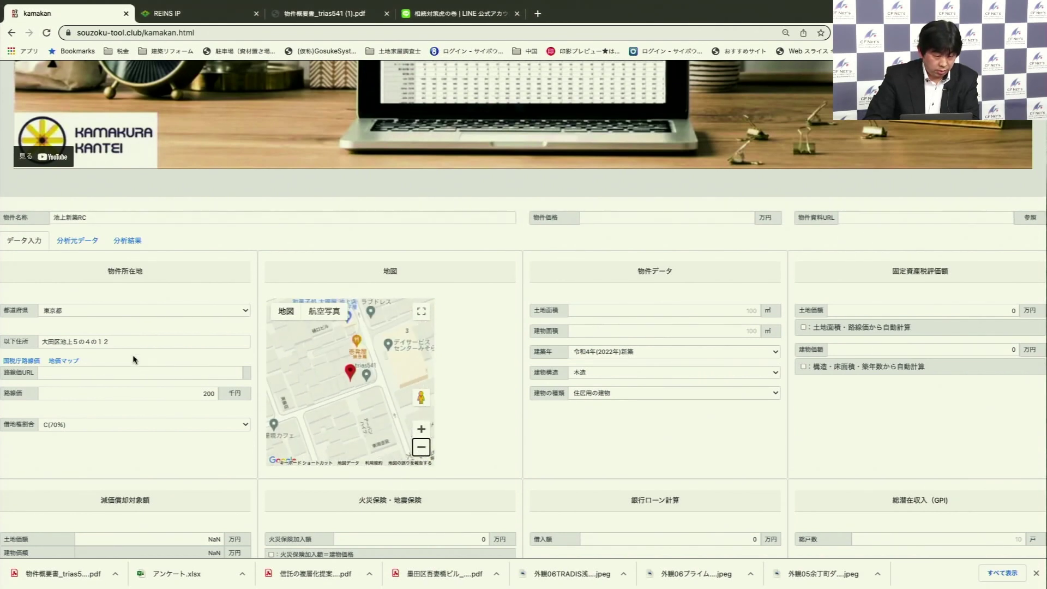
- Copy the street address from the location field
left_click_drag(121, 343, 65, 330)
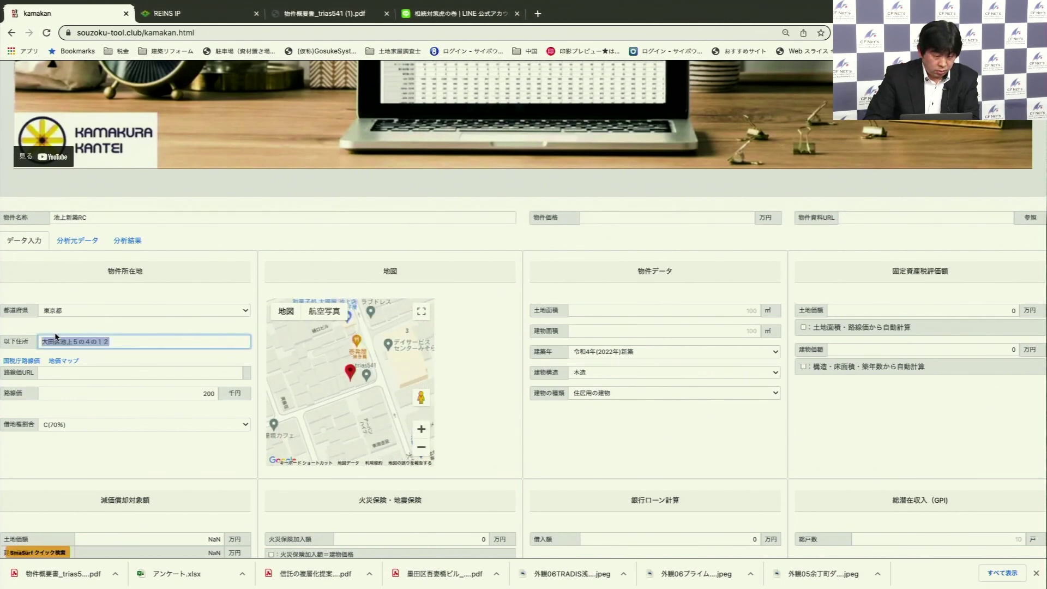
right_click(53, 341)
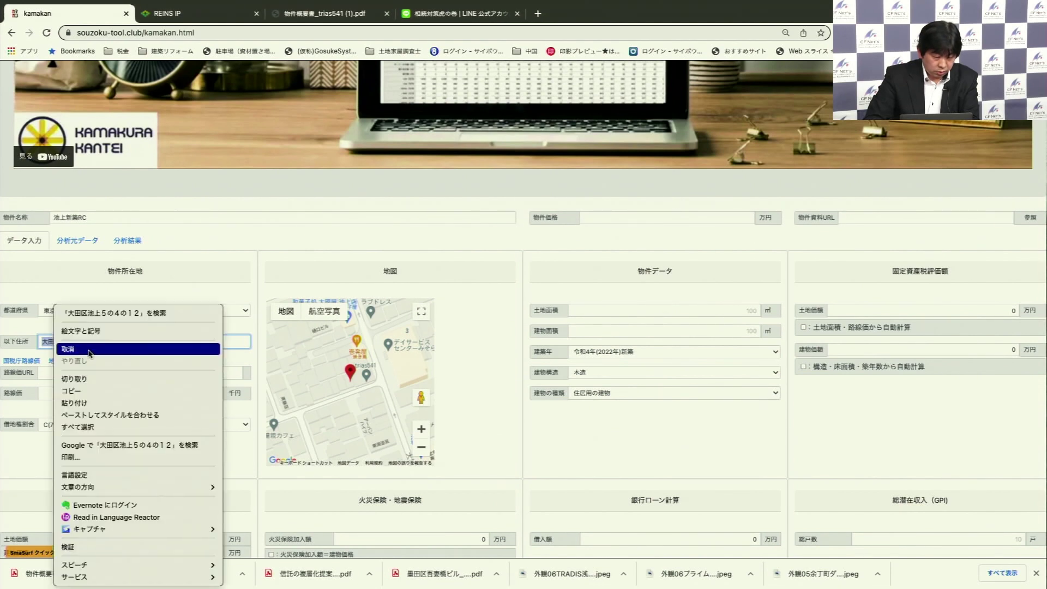
left_click(78, 391)
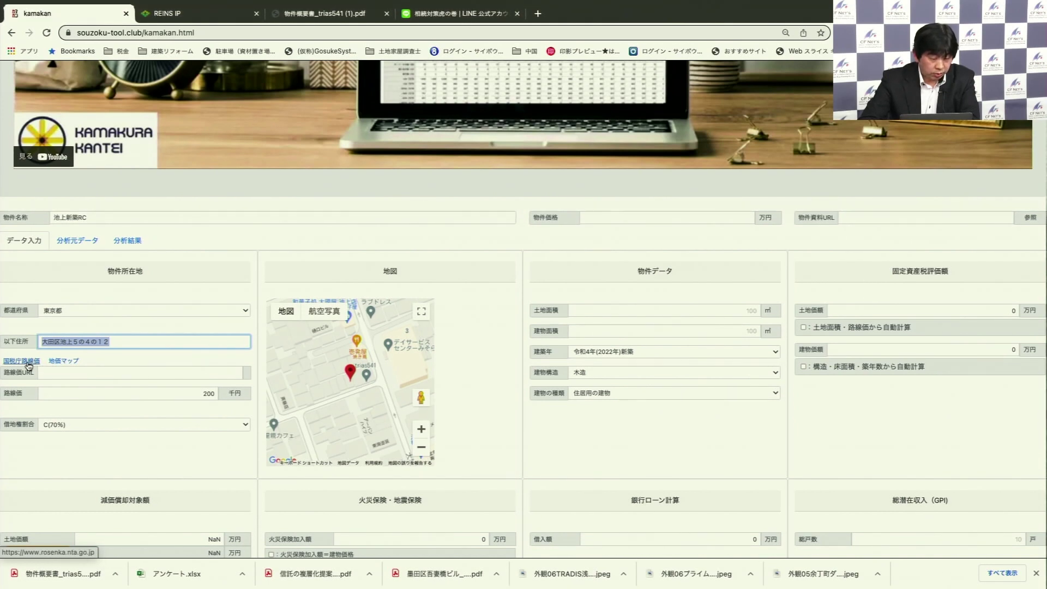
- Search the copied 池上 address in 全国地価マップ's inheritance-tax route-price map
left_click(63, 362)
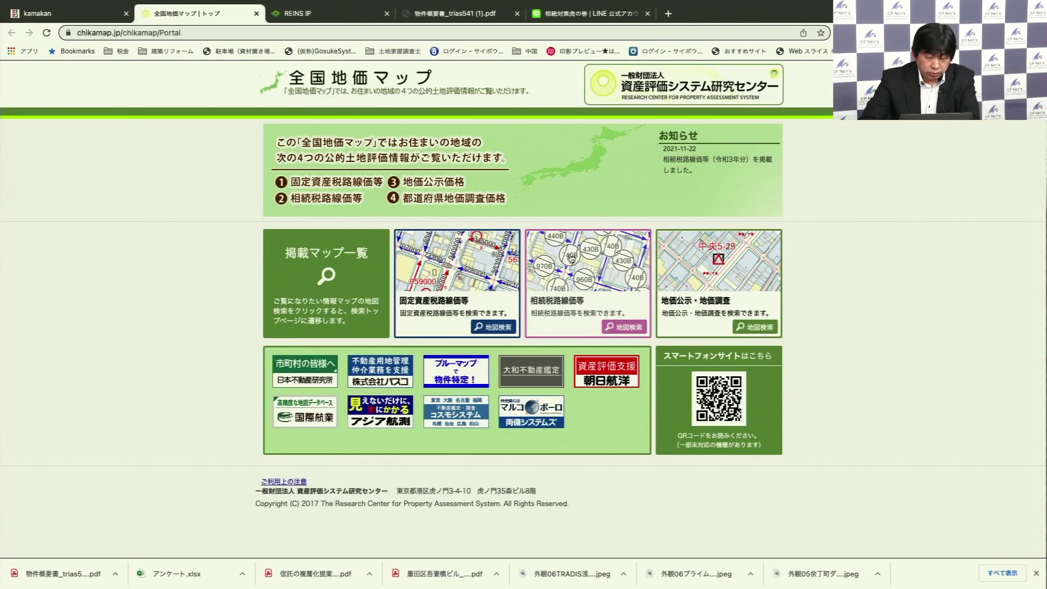
left_click(578, 274)
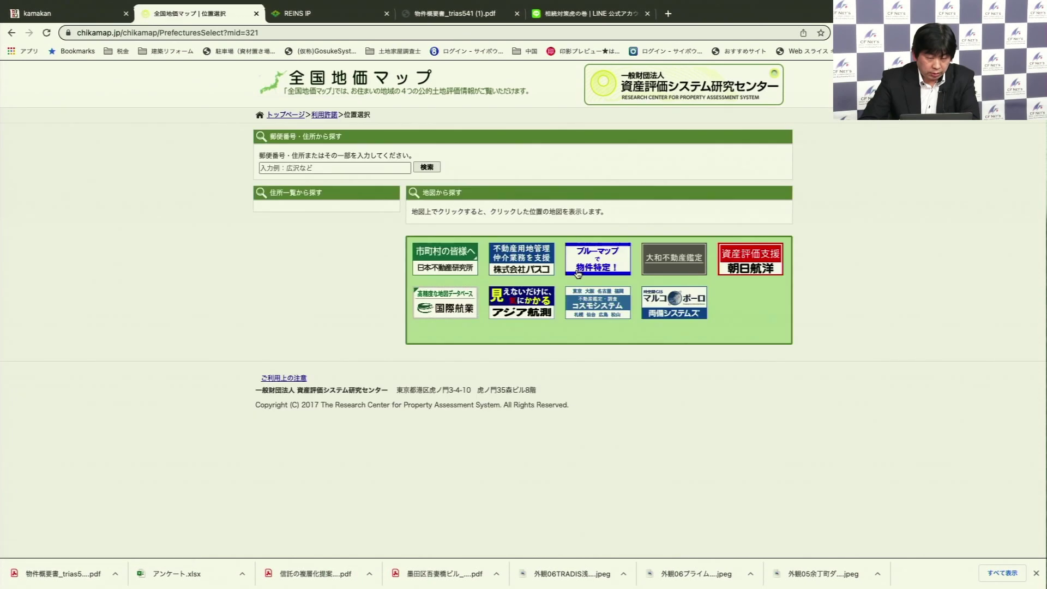
left_click(302, 165)
left_click(302, 166)
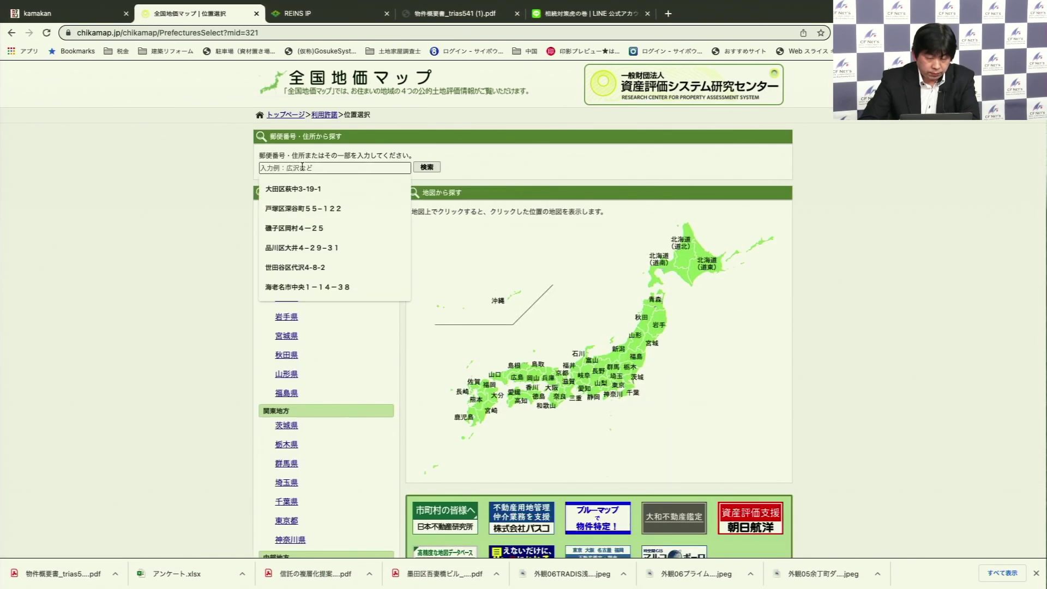
right_click(303, 166)
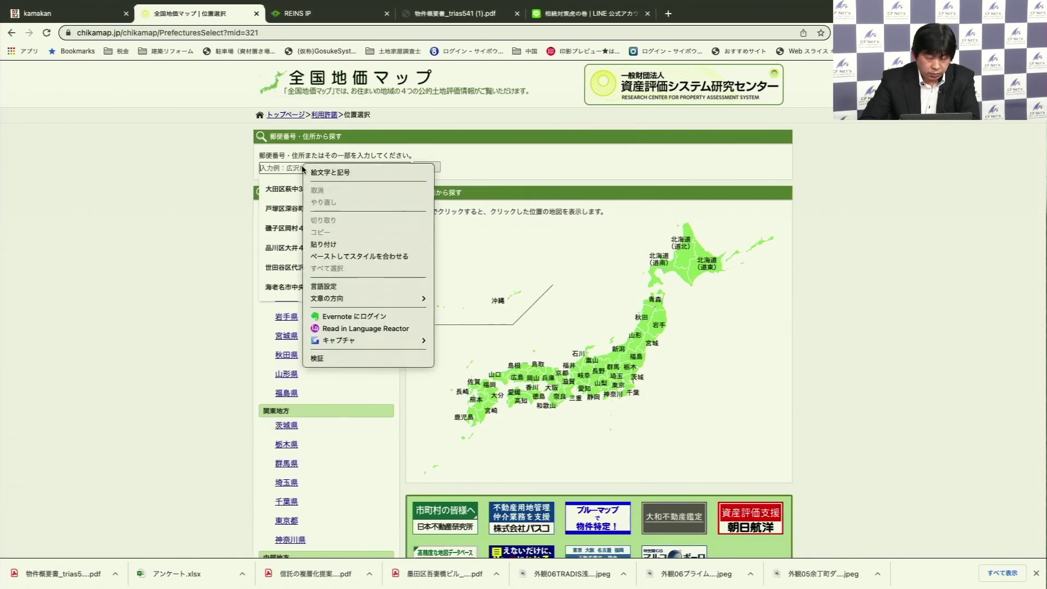
left_click(327, 245)
left_click(428, 168)
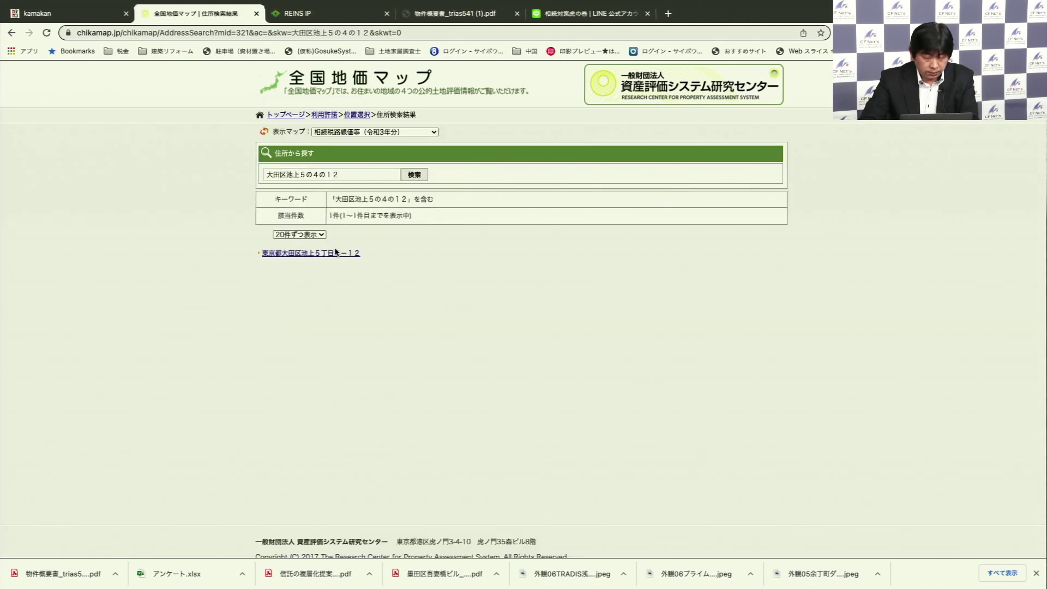
left_click(324, 254)
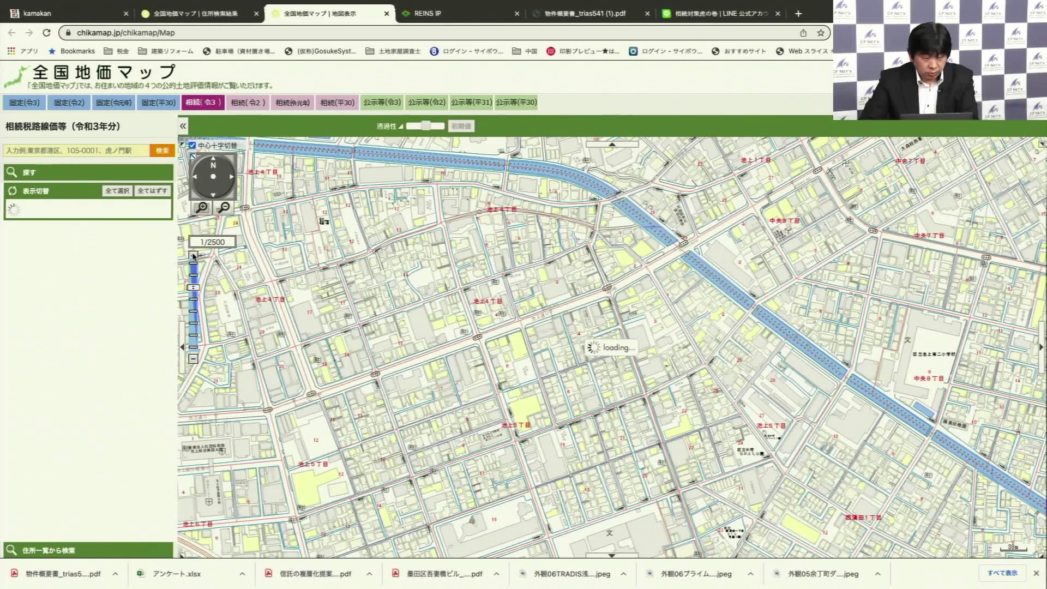
- Zoom the route-price map to 1/1000, read the 320D and 370D road prices, and return to kamakan
mouse_move(193, 256)
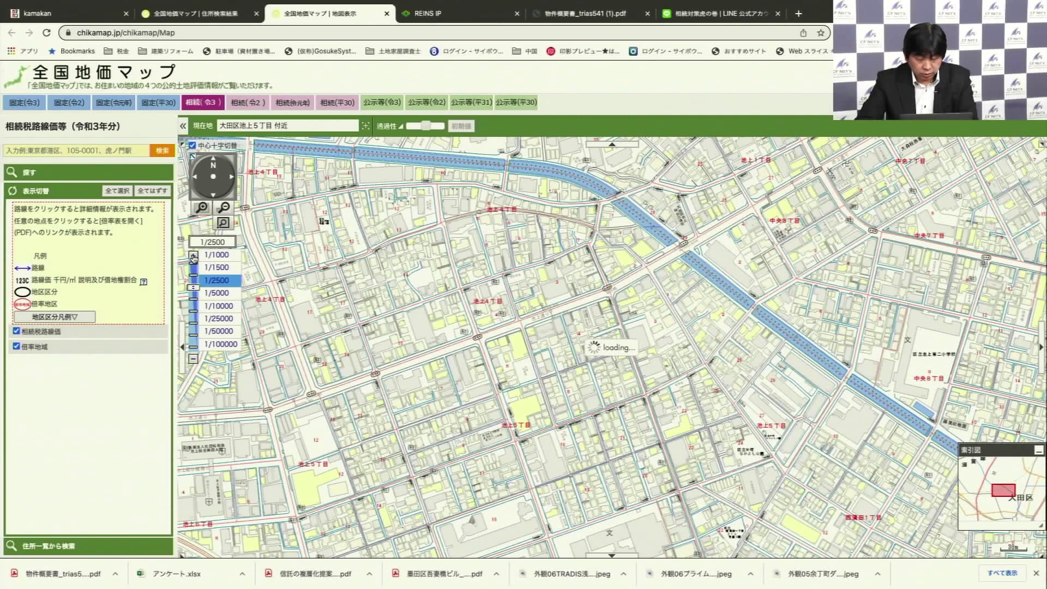
left_click(194, 256)
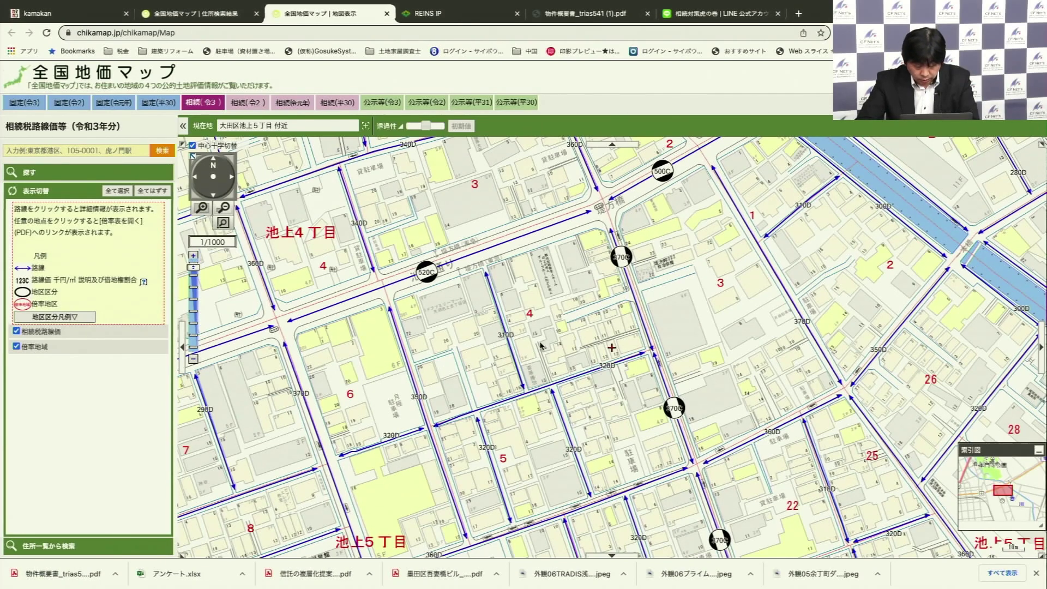
scroll(540, 343, "up", 3)
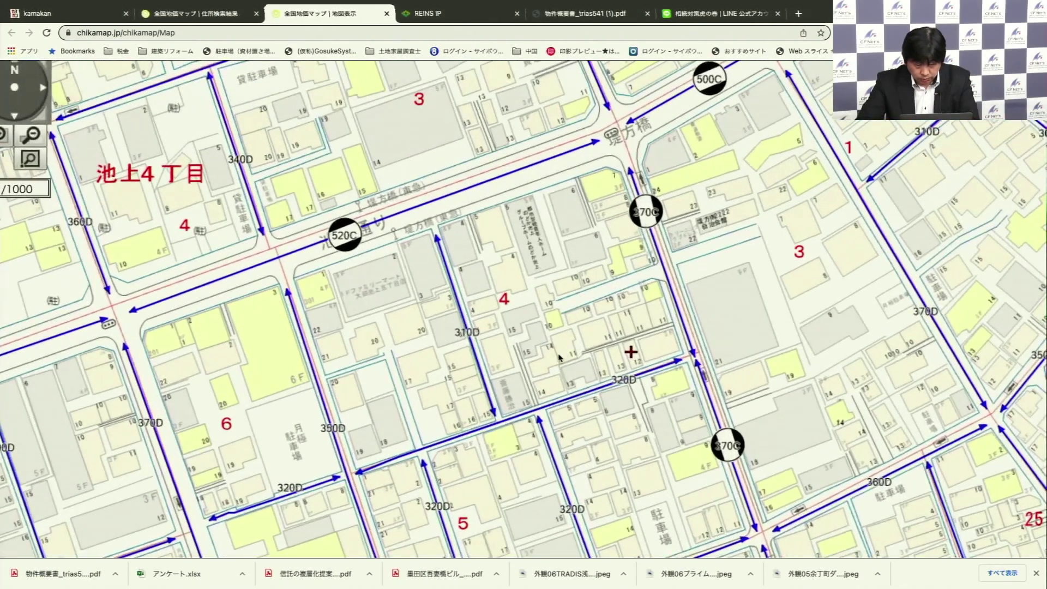
scroll(559, 357, "up", 2)
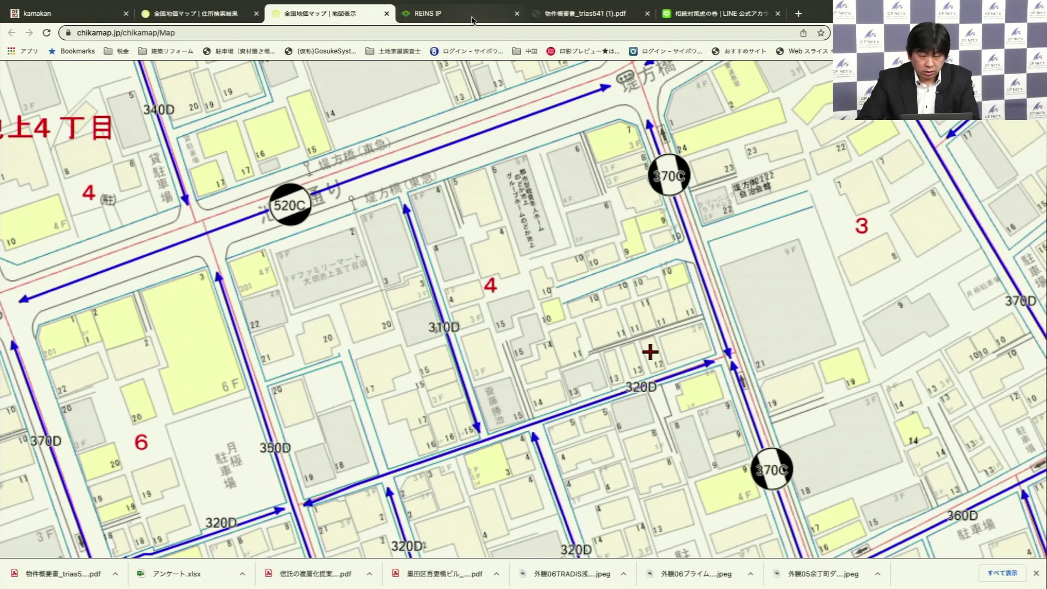
left_click(81, 14)
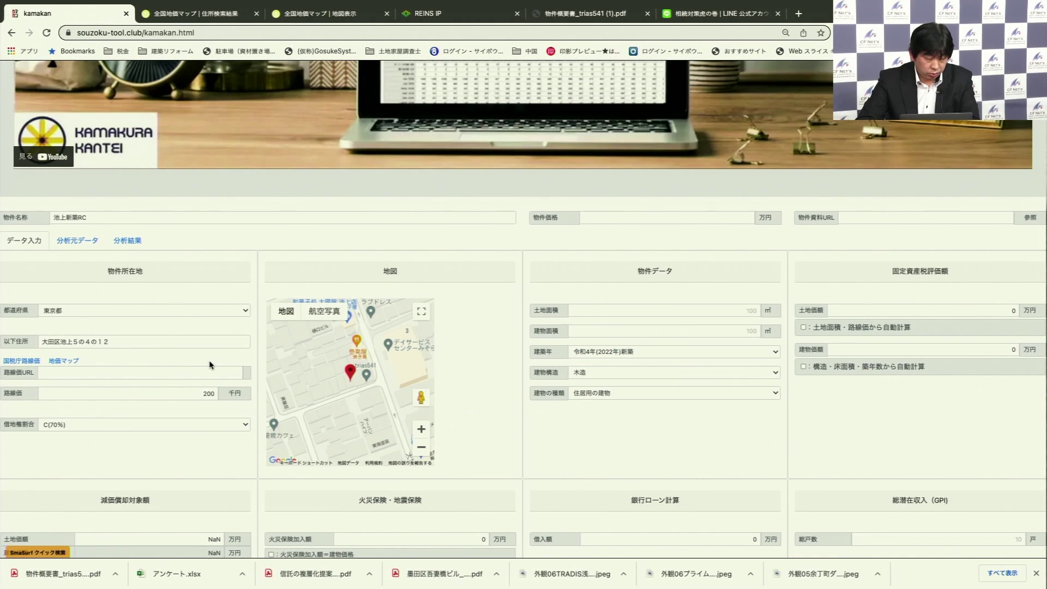
- Replace the road price of 200 with 320 千円
left_click(214, 394)
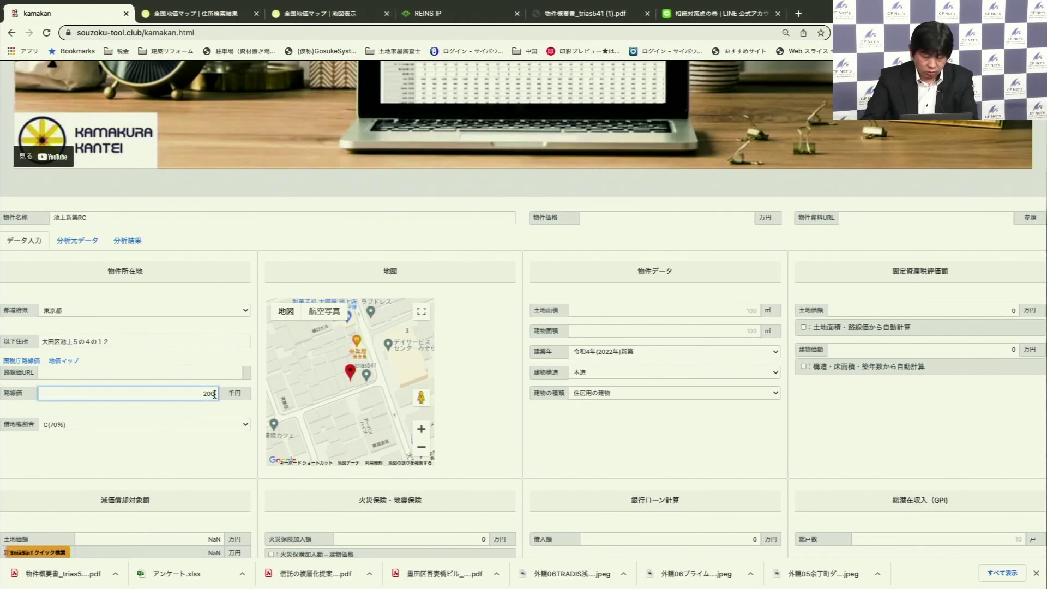
key("BackSpace")
key("BackSpace")
key("BackSpace")
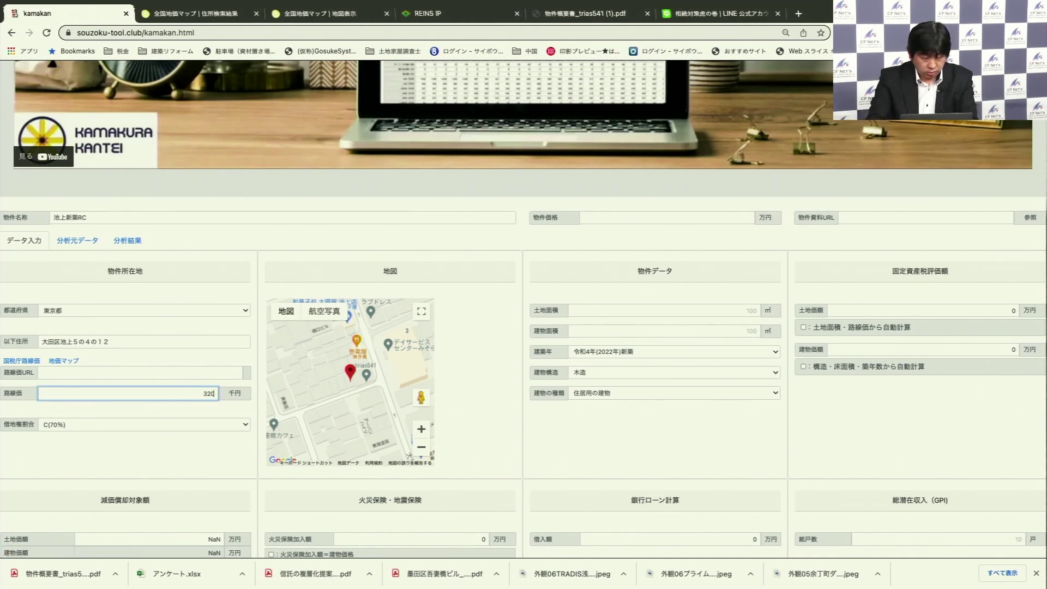
key("Tab")
key("Down")
- Enter land area 91.88 ㎡, building area 249.27 ㎡ and property price 32200 万円
left_click(729, 309)
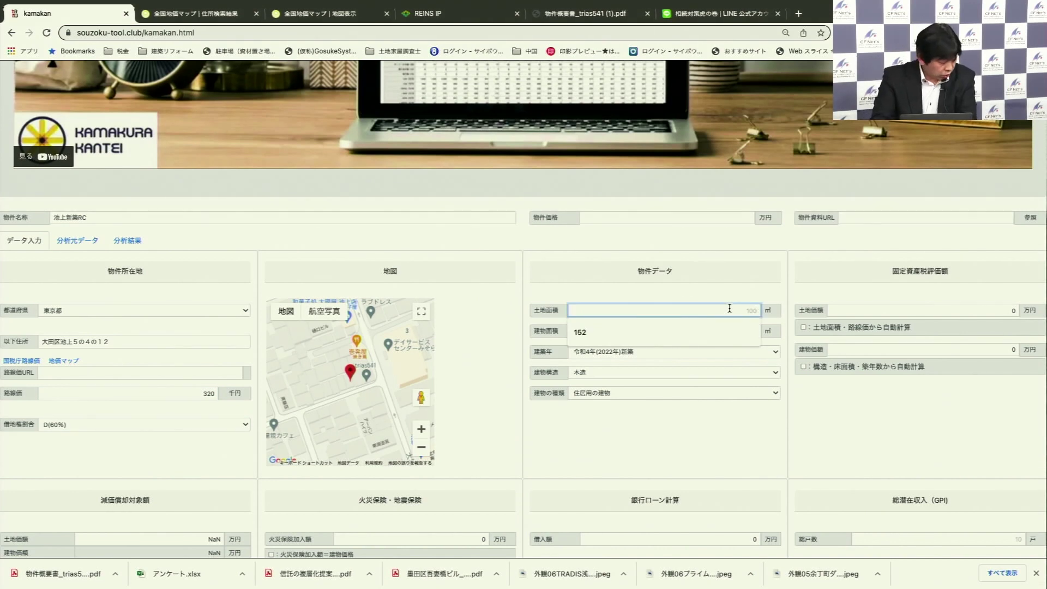
type("91.88")
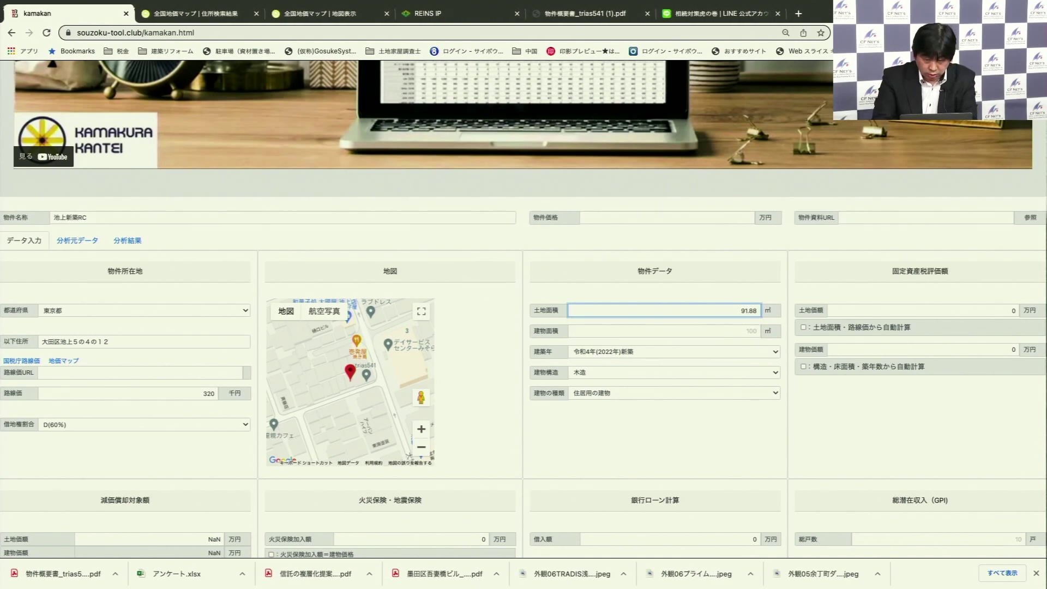
left_click(755, 331)
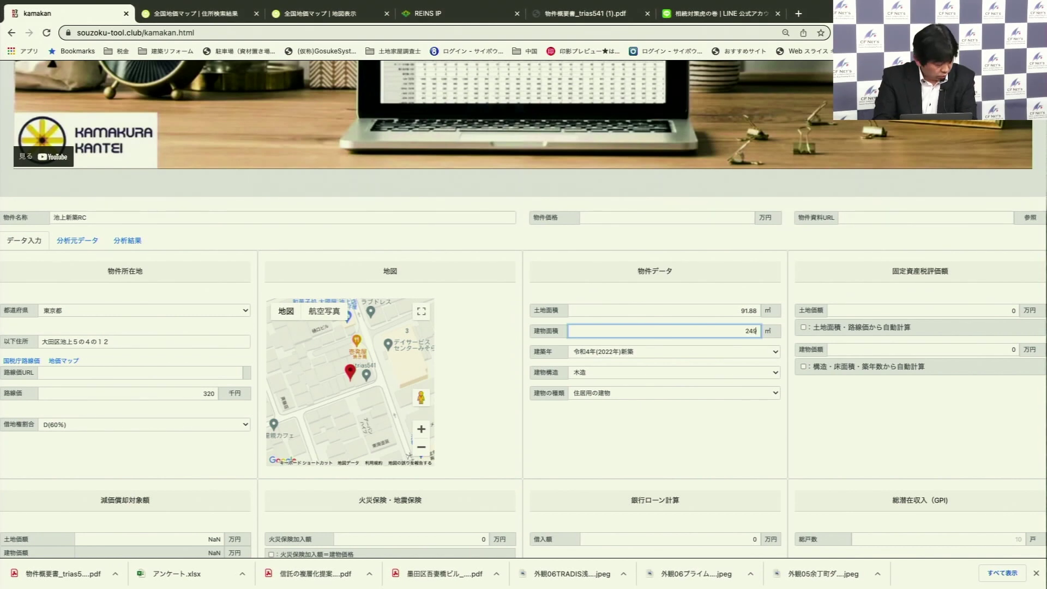
type("249.27")
left_click(703, 217)
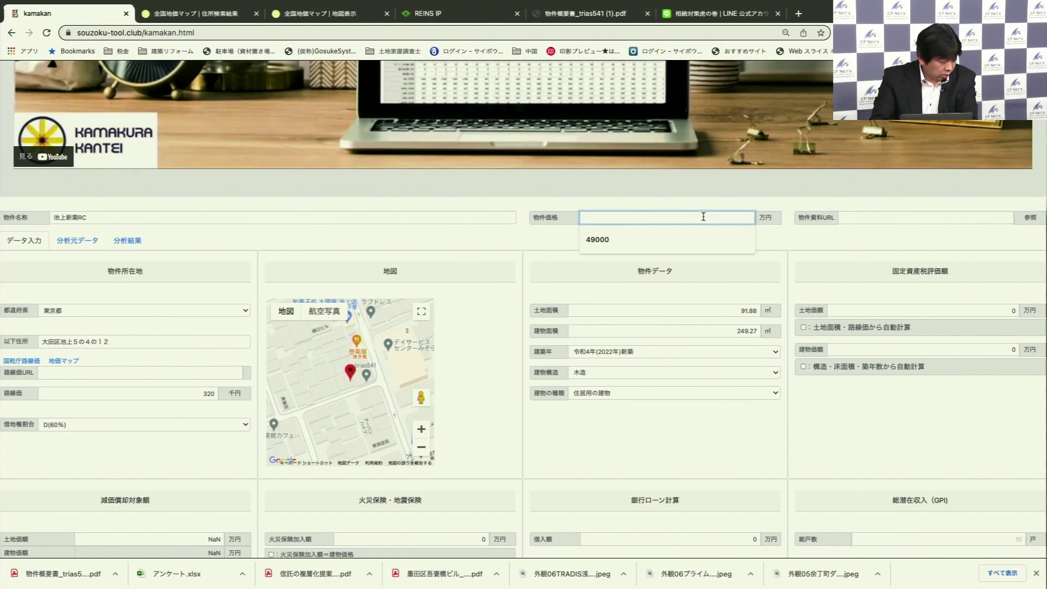
type("32")
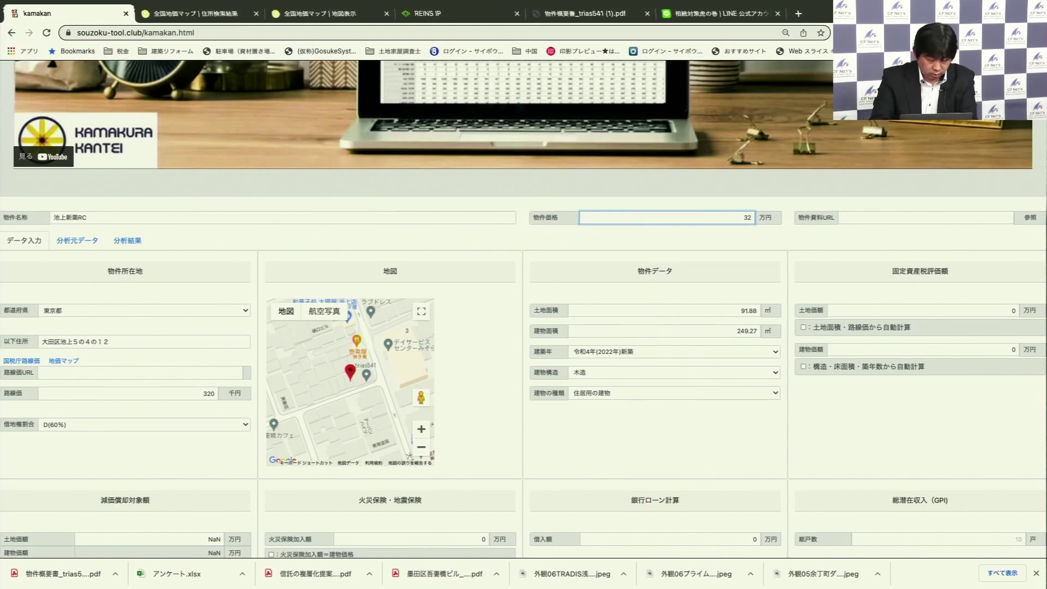
type("200")
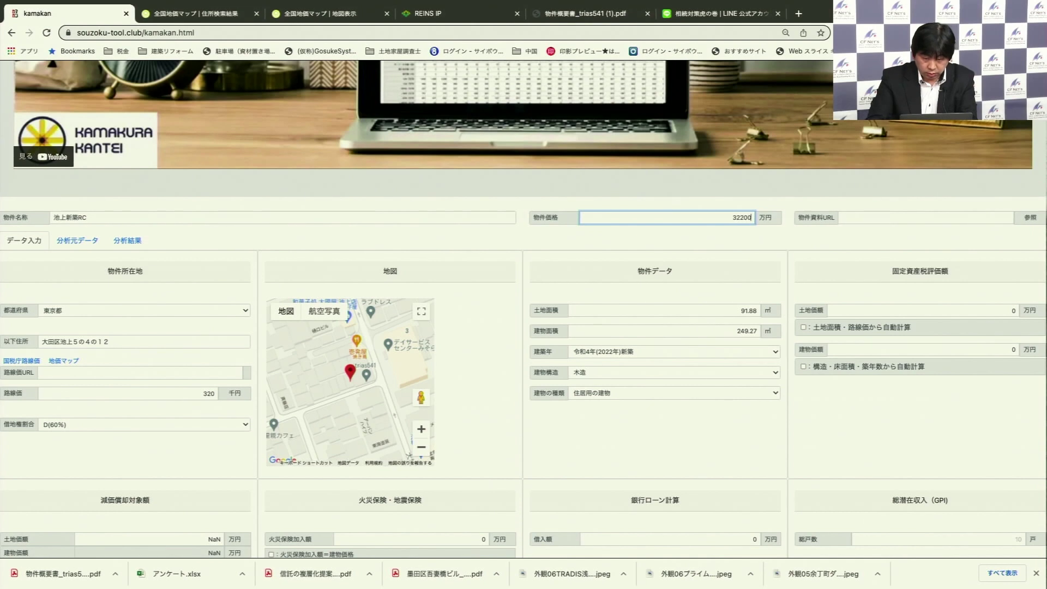
left_click(734, 376)
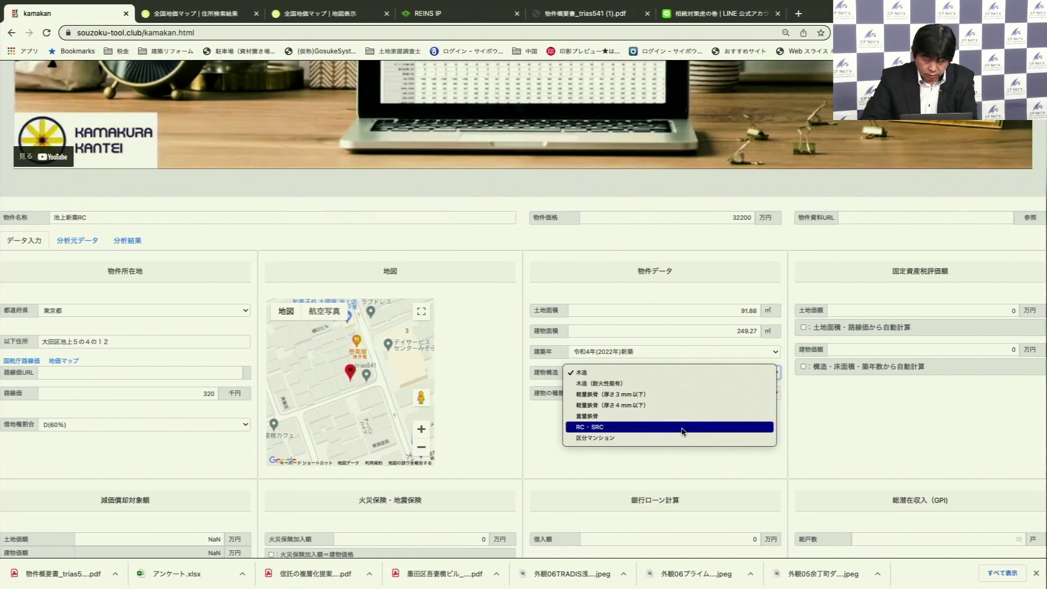
- Set the structure to RC・SRC and auto-calculate assessed land 2572.64 and building 3564.56 万円
left_click(682, 428)
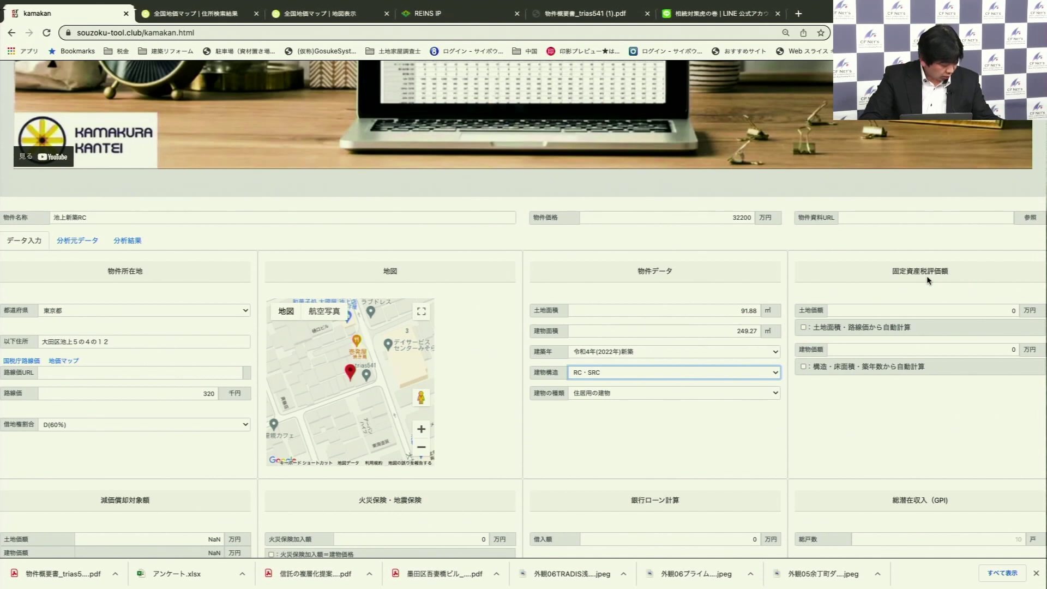
left_click(802, 327)
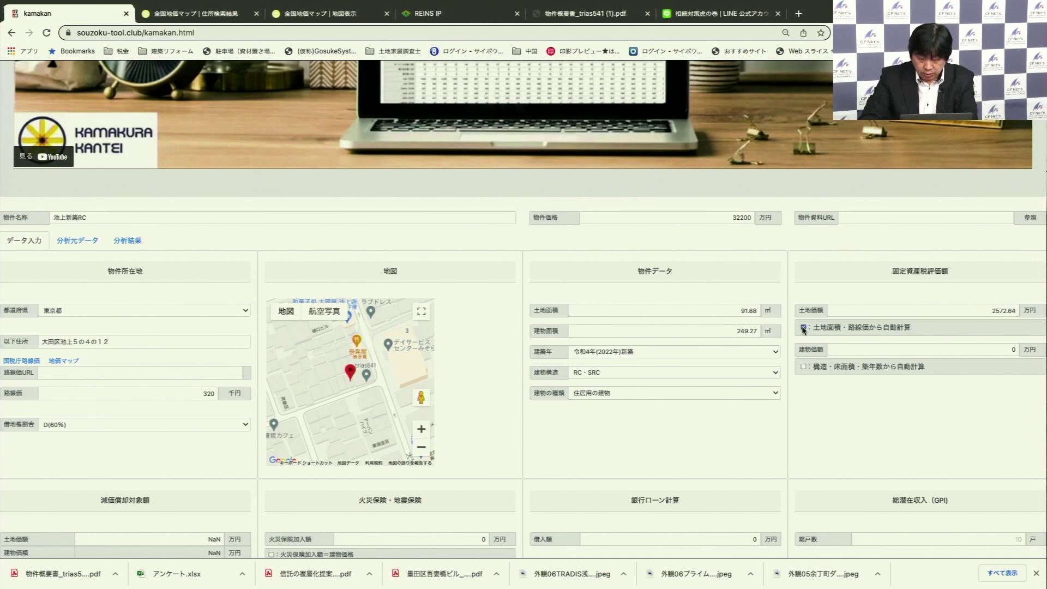
left_click(803, 367)
scroll(813, 420, "down", 1)
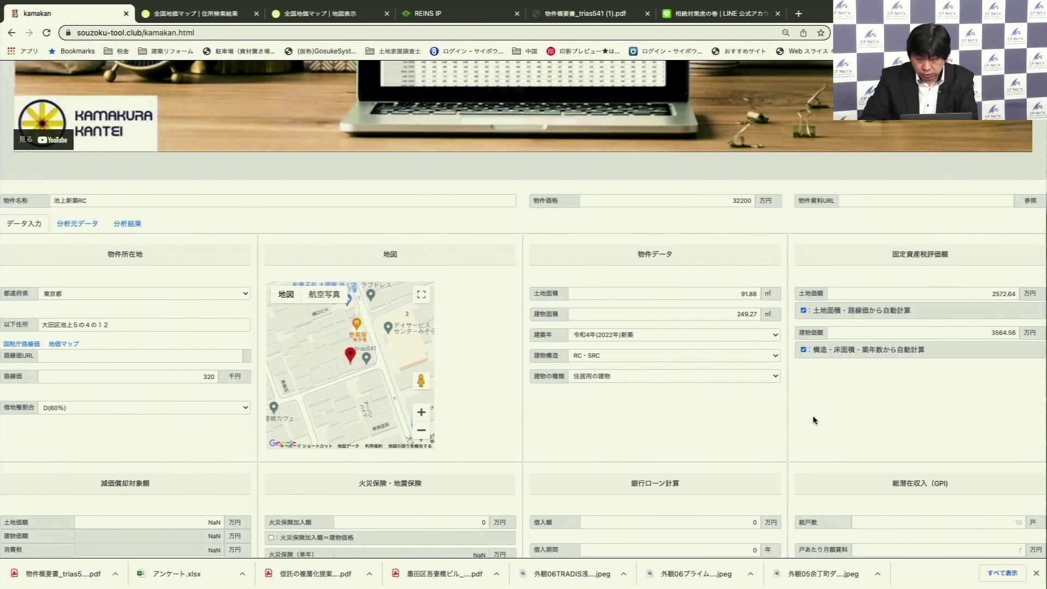
scroll(812, 415, "down", 1)
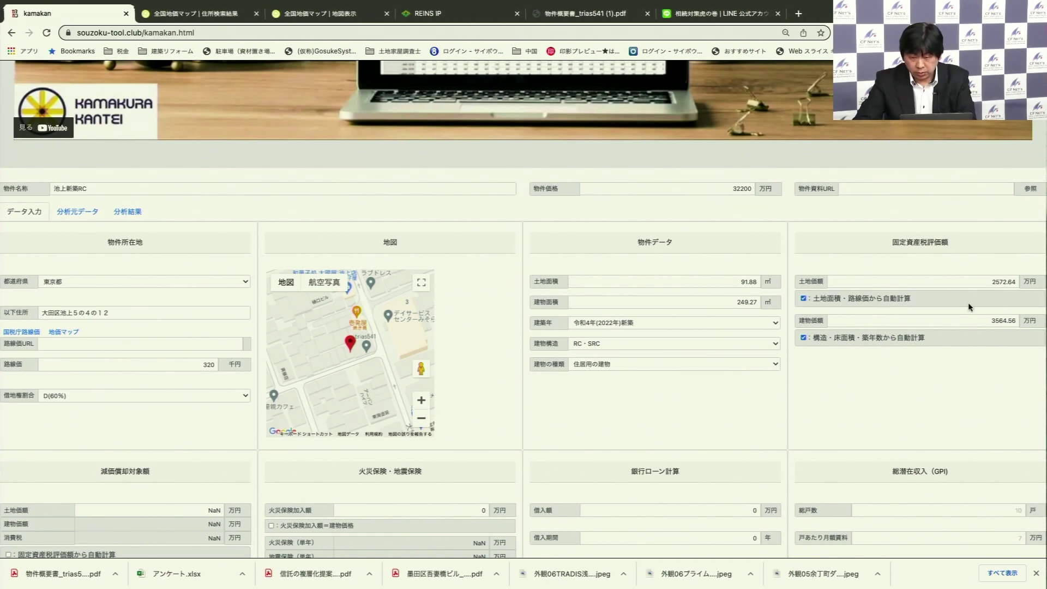
scroll(967, 302, "up", 5)
scroll(967, 302, "down", 5)
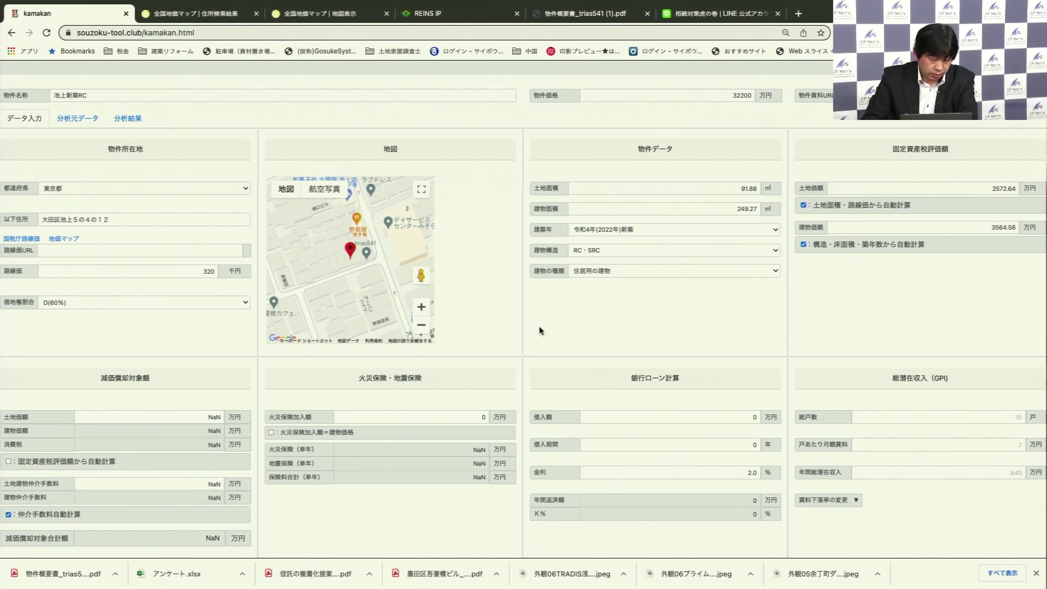
- Derive the depreciation base from the fixed-asset assessed values
left_click(8, 462)
scroll(111, 385, "down", 2)
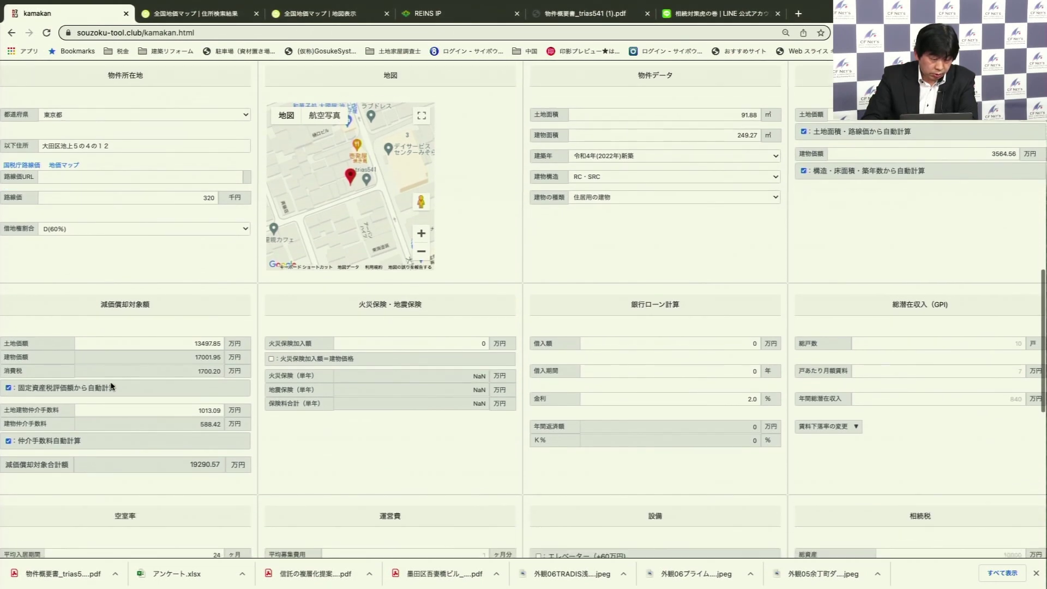
scroll(141, 325, "up", 3)
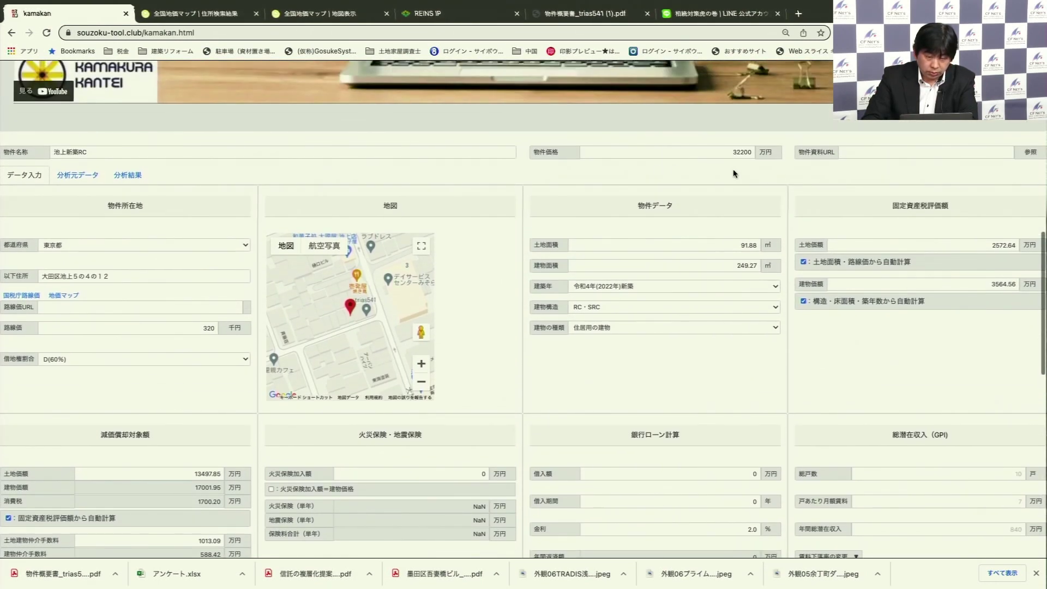
scroll(656, 194, "down", 2)
scroll(357, 307, "up", 1)
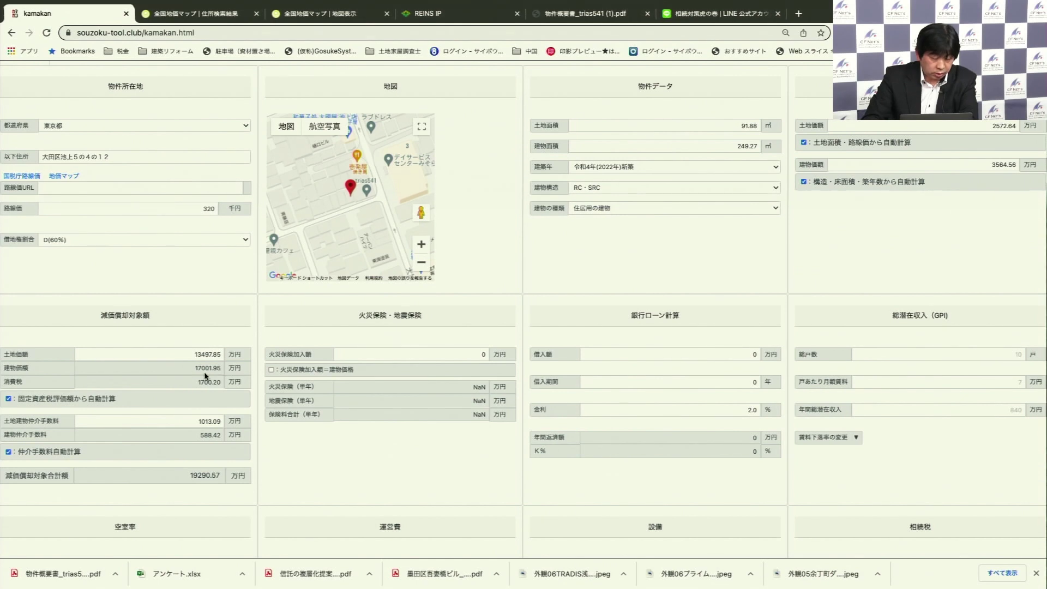
- Try a manual depreciable land value of 20000, then revert to auto-derived values (19290.57 万円)
left_click(9, 398)
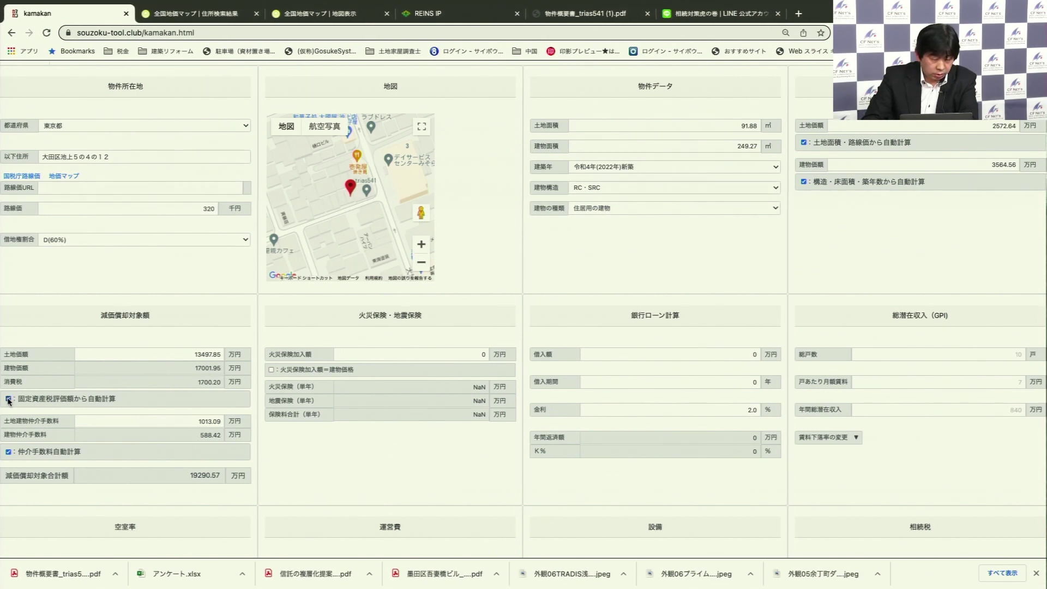
left_click(218, 354)
key("BackSpace")
key("BackSpace")
key("BackSpace")
key("BackSpace")
key("BackSpace")
key("BackSpace")
key("BackSpace")
key("BackSpace")
type("20000")
left_click(213, 343)
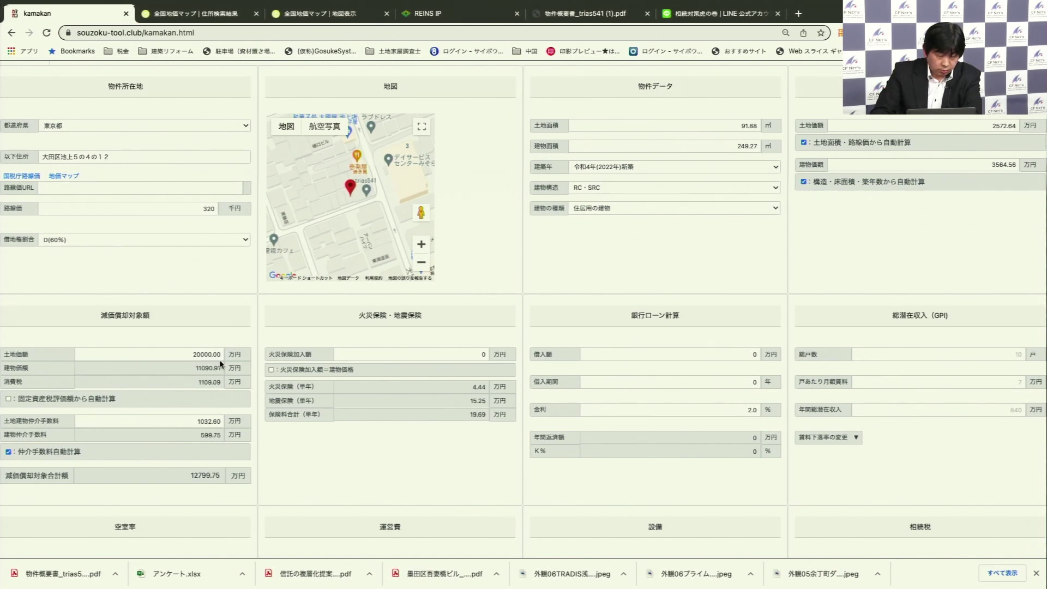
left_click(9, 399)
- Set the fire insurance amount equal to the building price
scroll(77, 322, "down", 3)
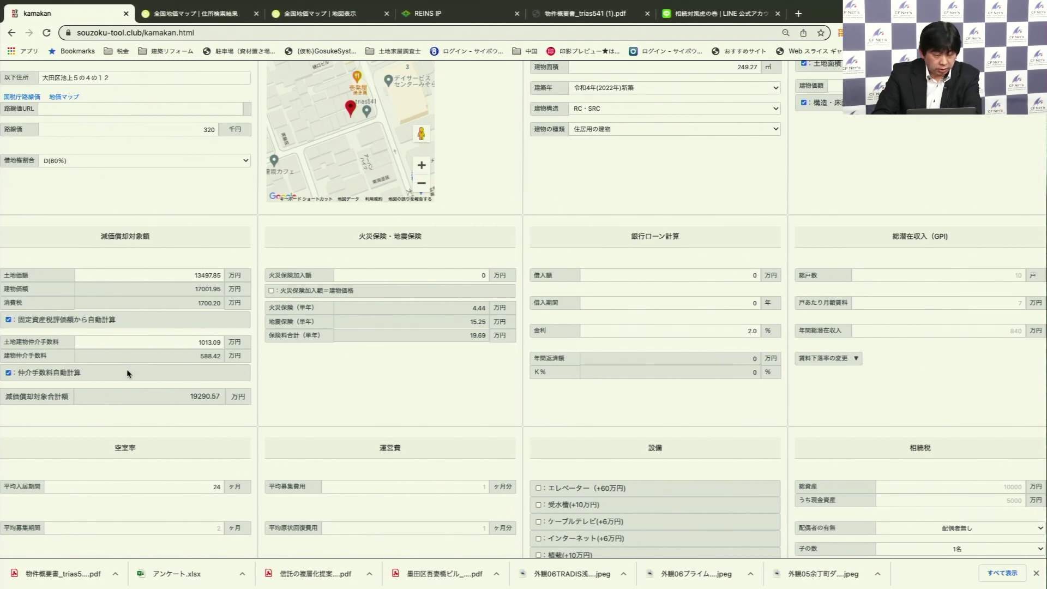
scroll(127, 371, "down", 1)
scroll(127, 371, "down", 1)
scroll(127, 371, "down", 1)
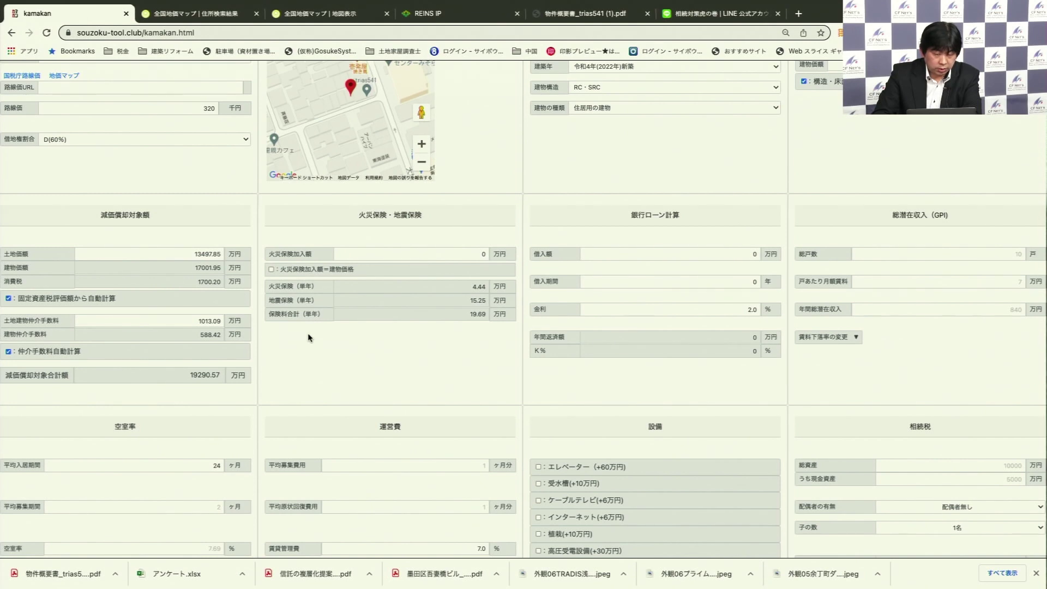
left_click(271, 269)
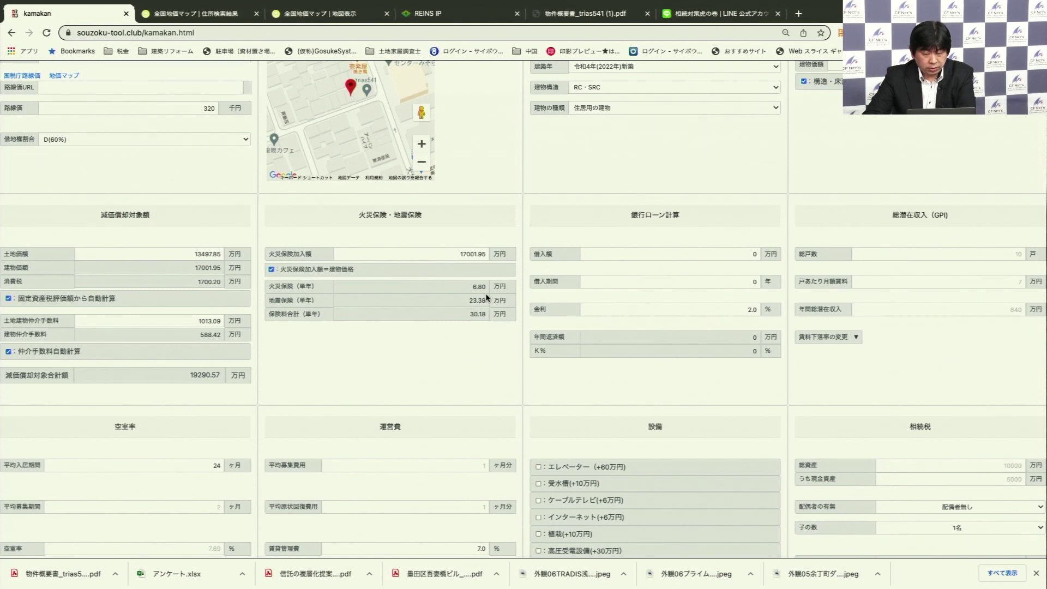
- Begin entering the bank loan amount
left_click(756, 255)
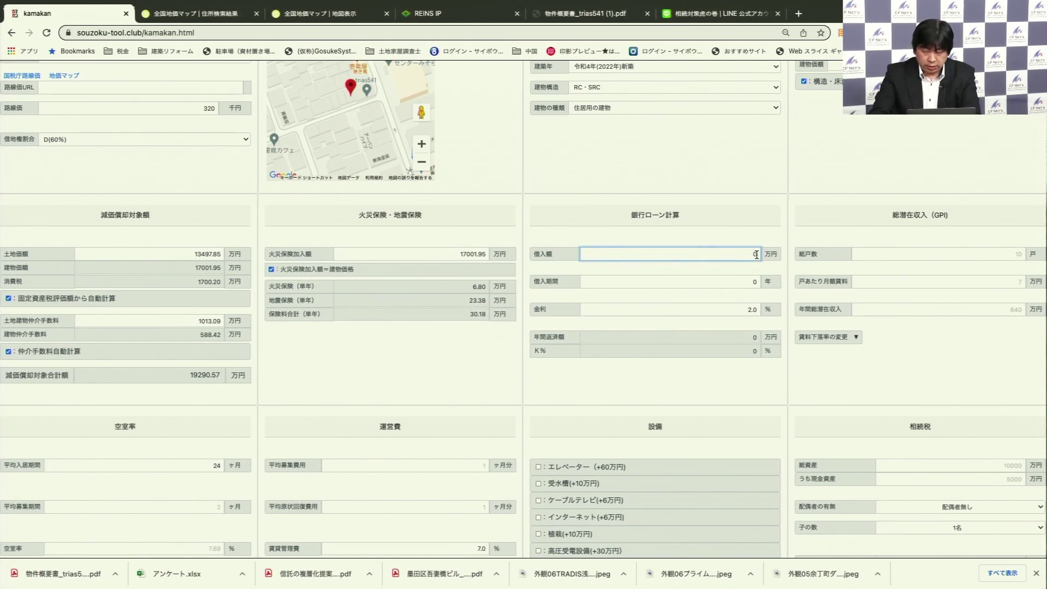
- Enter a 32200 万円 loan over 35 years at 1% interest
scroll(756, 255, "up", 1)
scroll(747, 268, "up", 4)
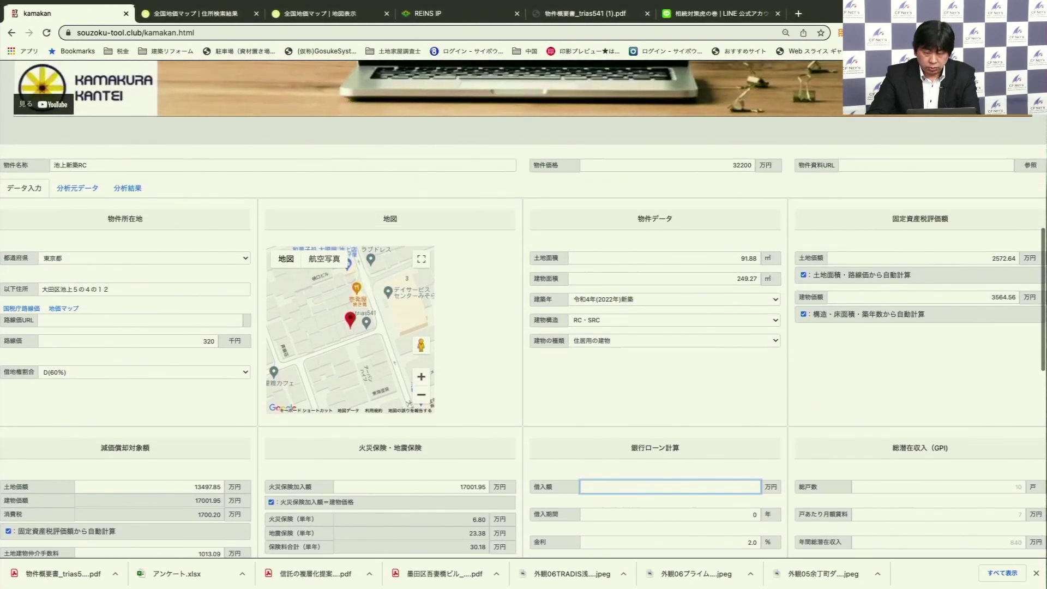
scroll(747, 268, "down", 4)
type("32200")
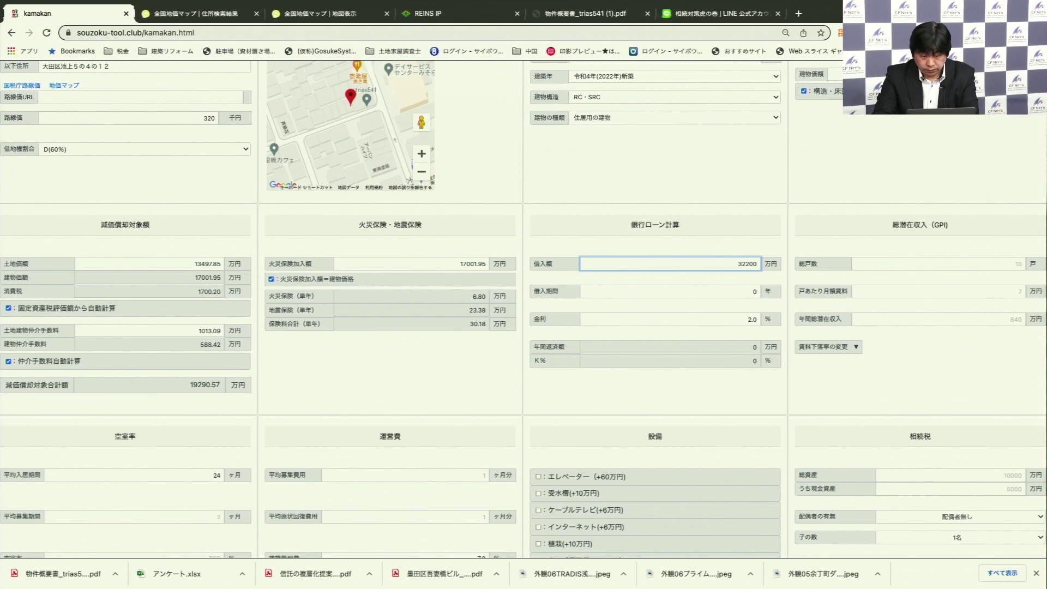
key("Tab")
type("35")
key("Tab")
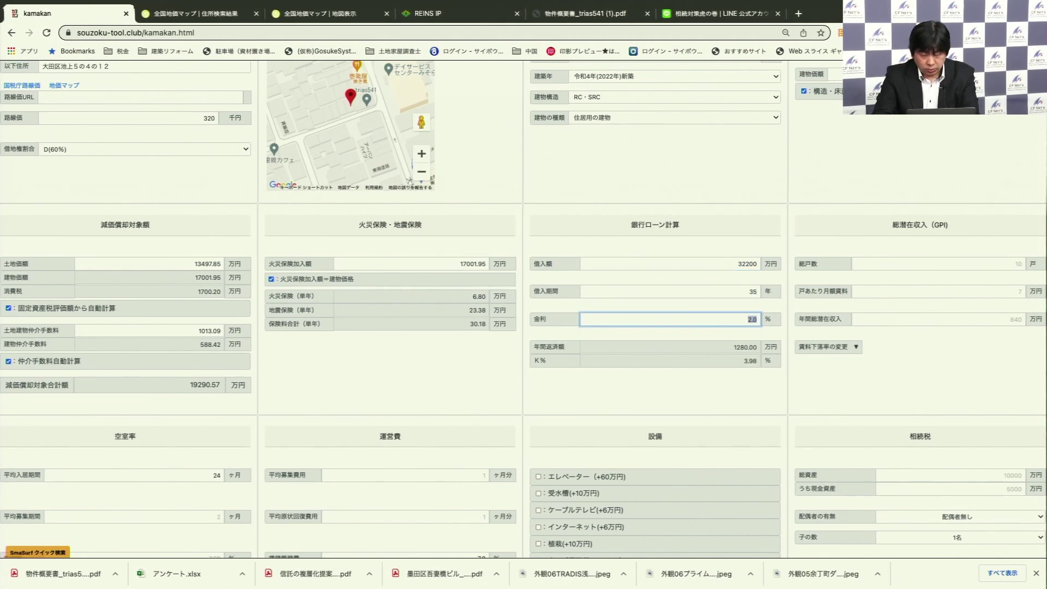
type("1")
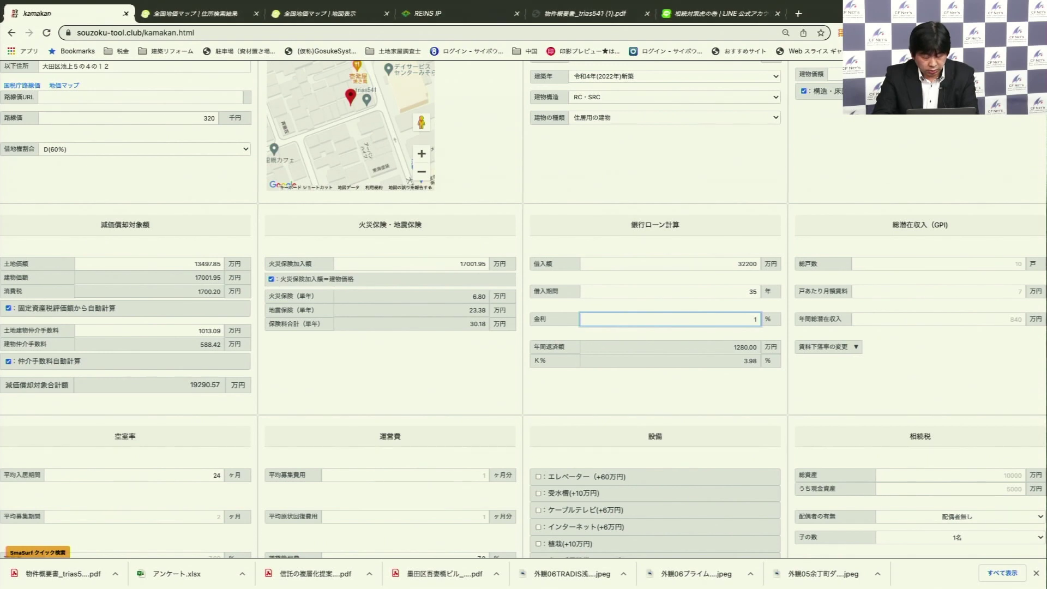
key("Tab")
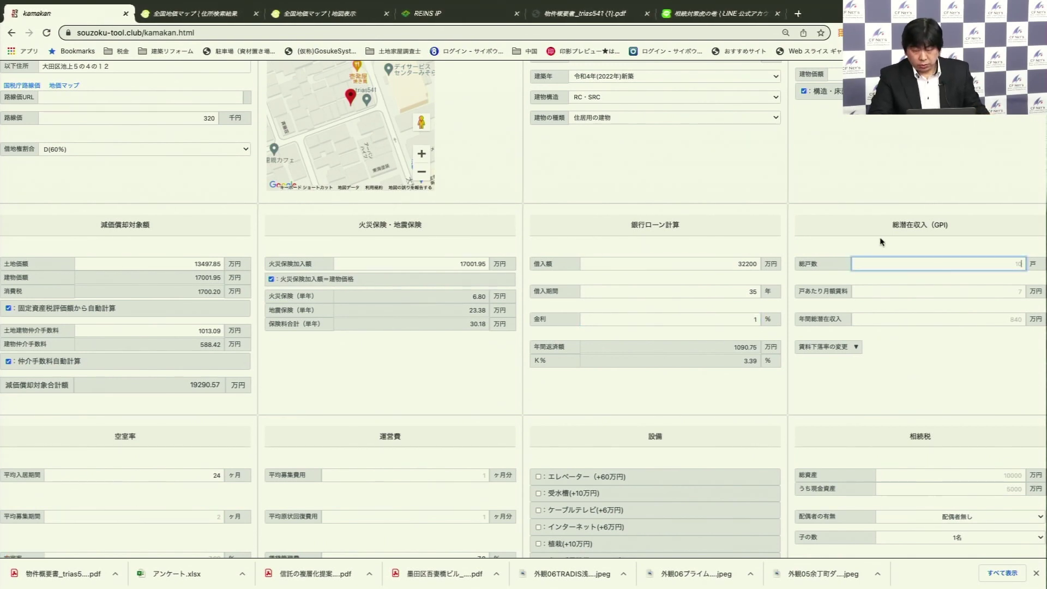
- Enter 12 units and 1449 万円 annual potential income, then show the rent decline schedule
type("12")
key("Tab")
key("Tab")
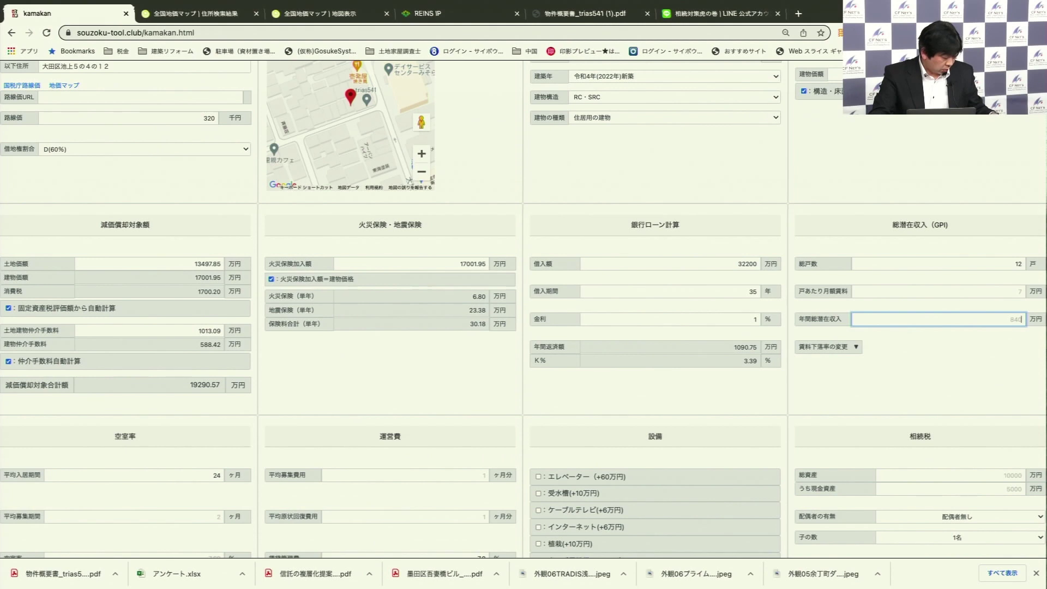
type("1449")
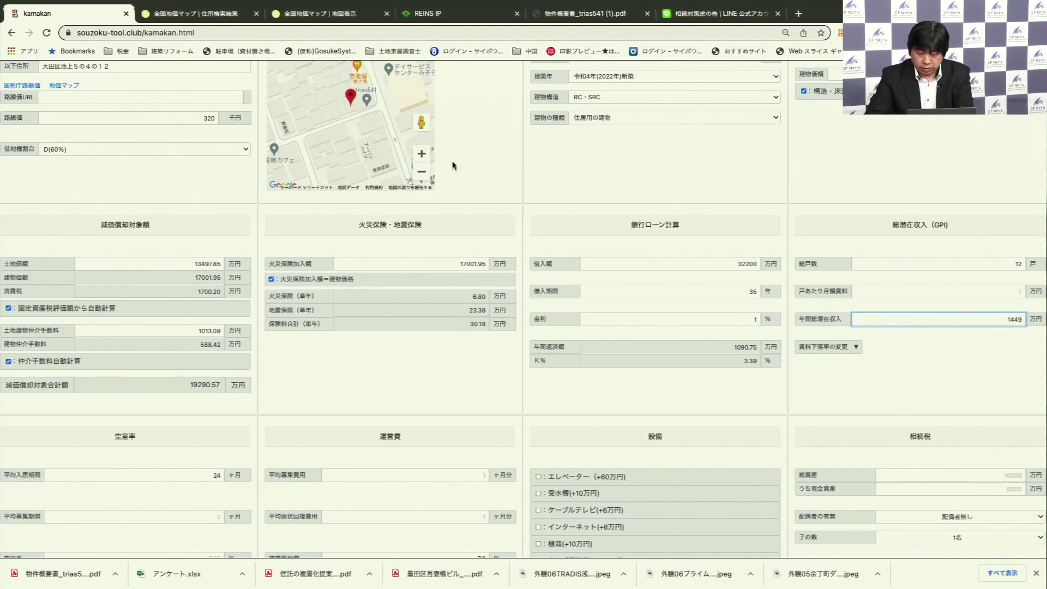
left_click(909, 262)
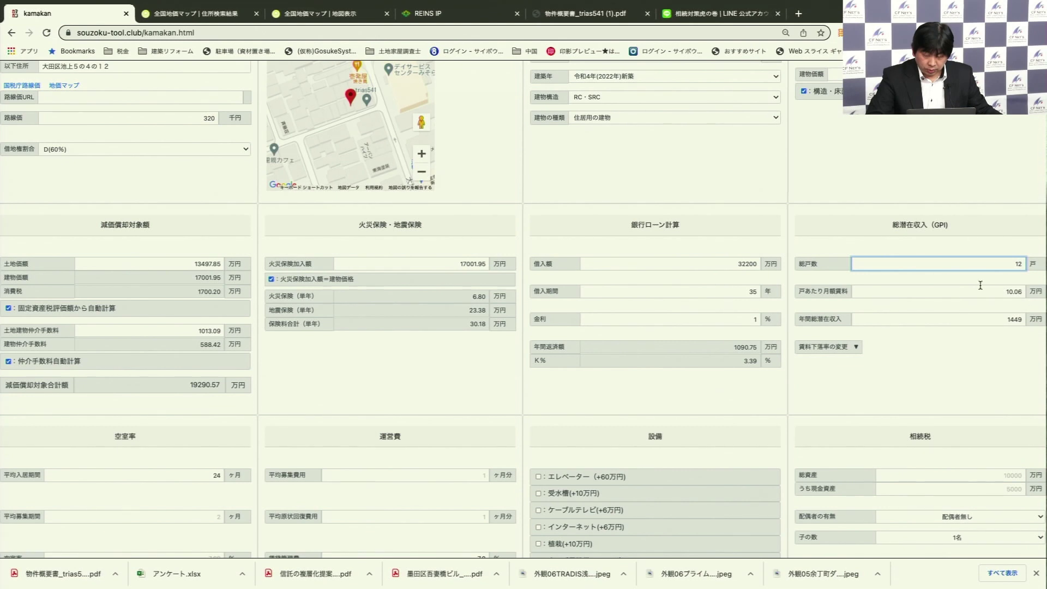
scroll(878, 330, "down", 1)
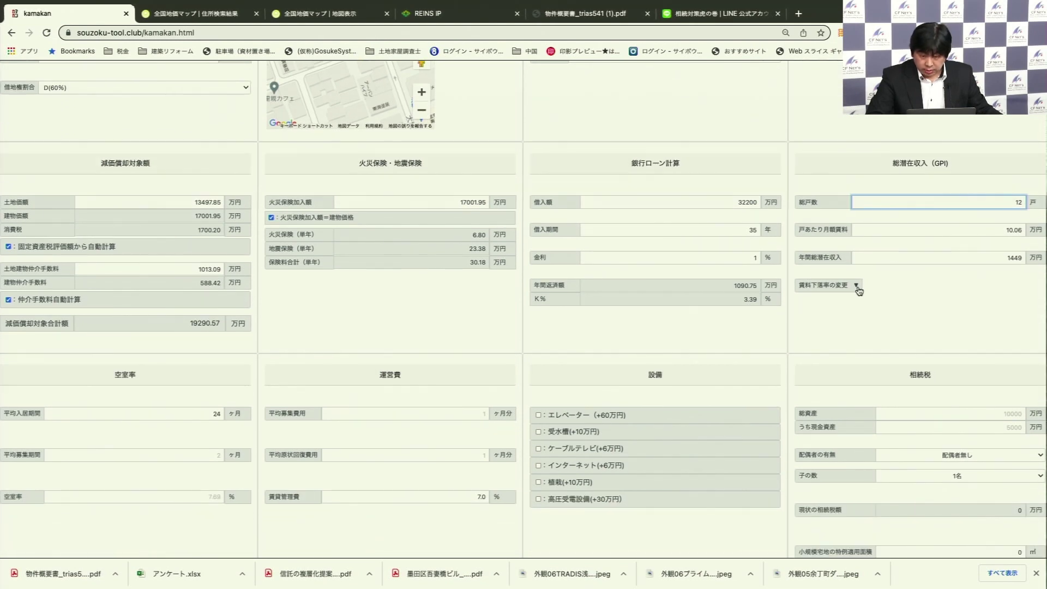
left_click(834, 284)
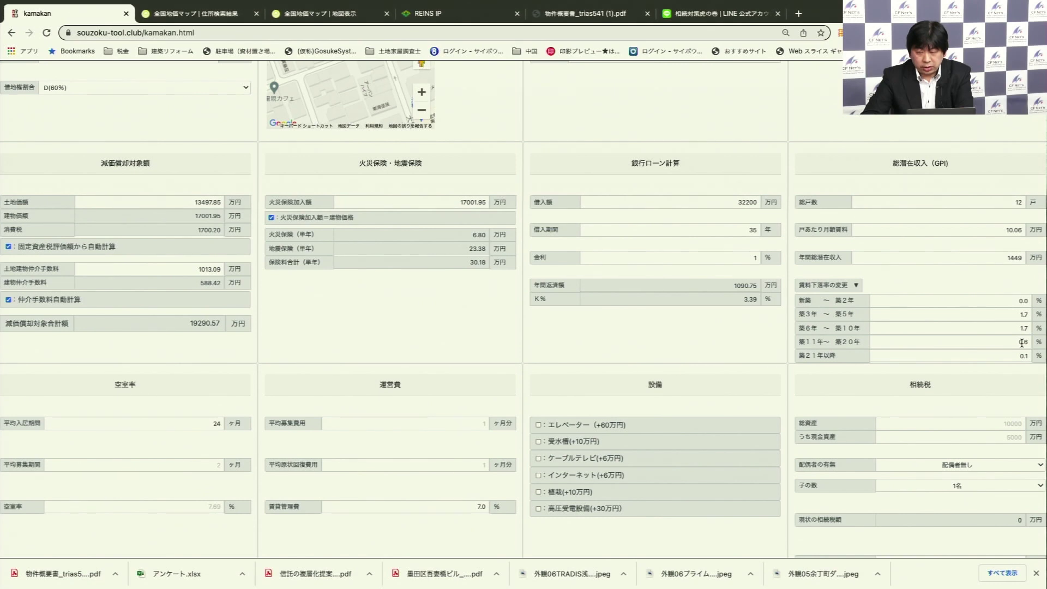
- Cut the 第3年～第5年 and 第6年～第10年 rent decline rates from 1.7% to 1%
left_click(1028, 314)
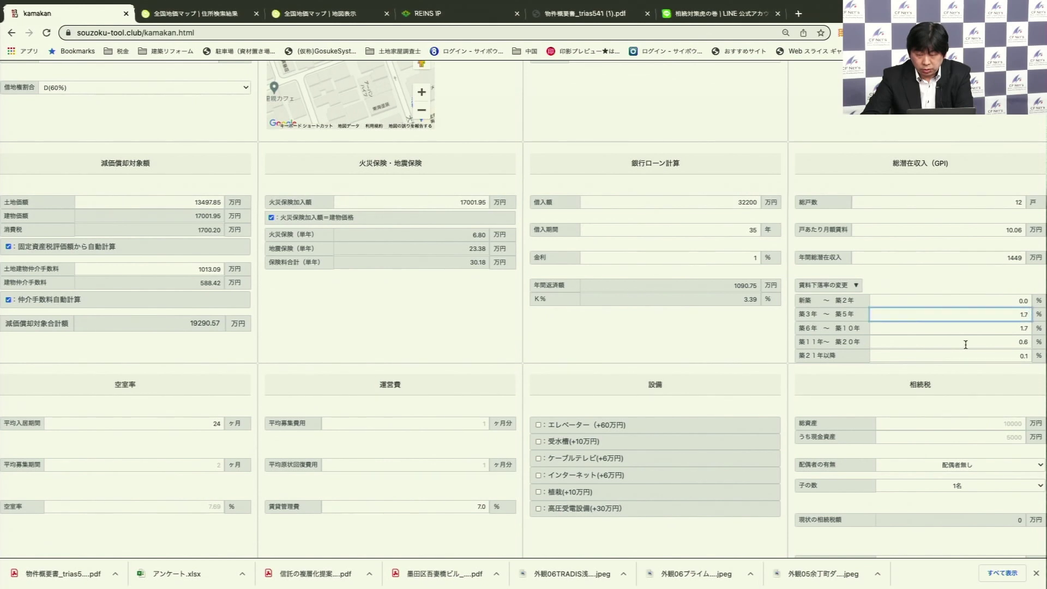
key("BackSpace")
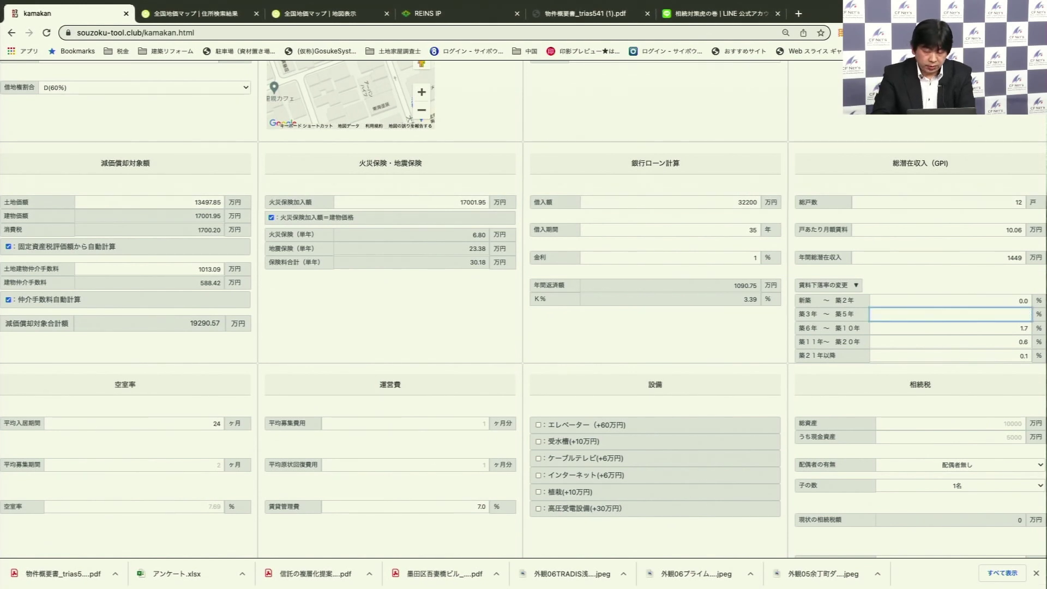
key("Tab")
key("Tab")
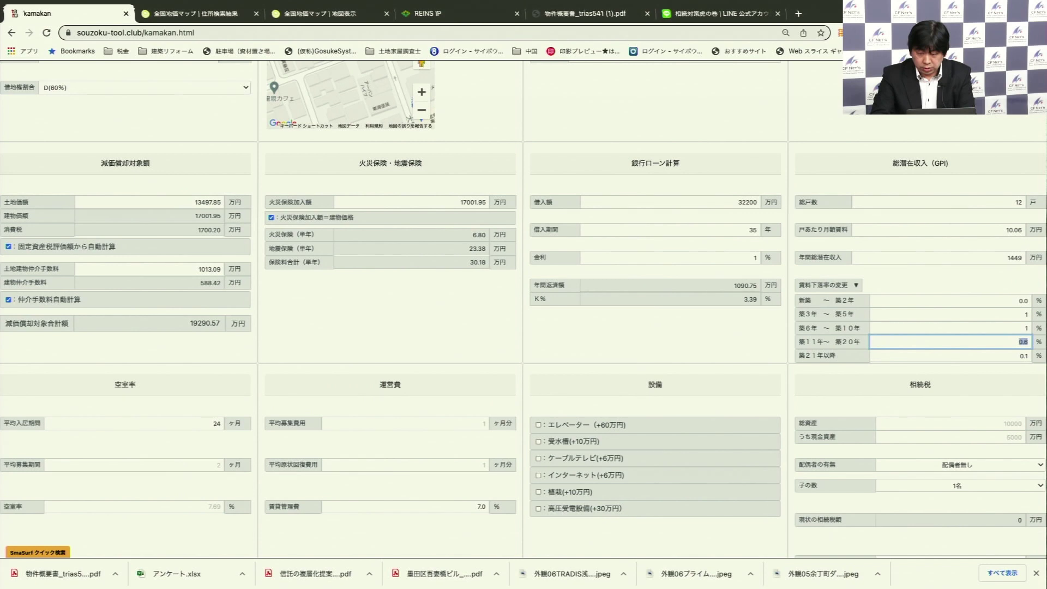
left_click(941, 276)
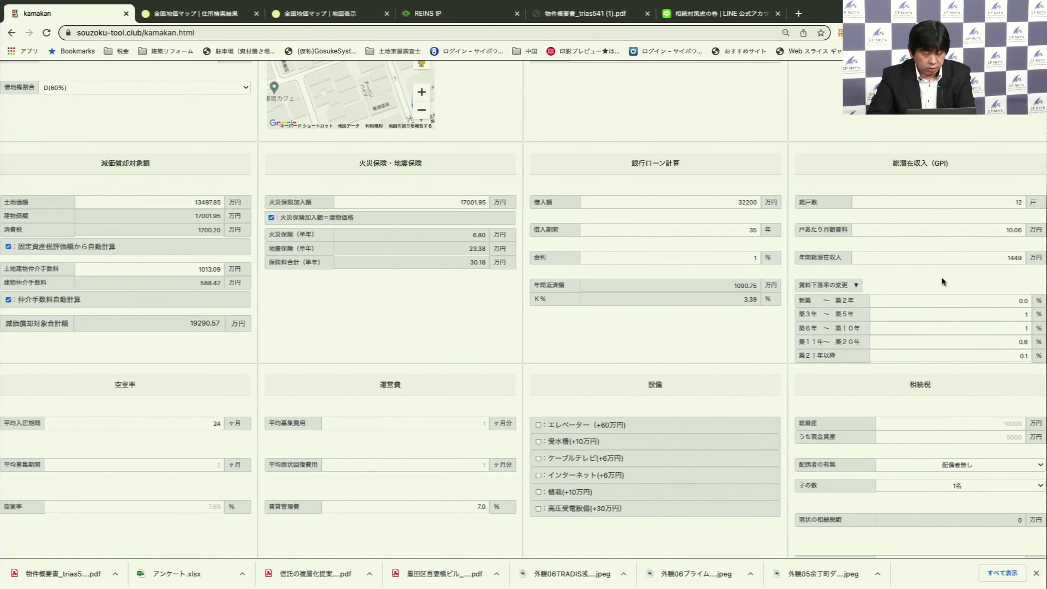
scroll(443, 371, "down", 3)
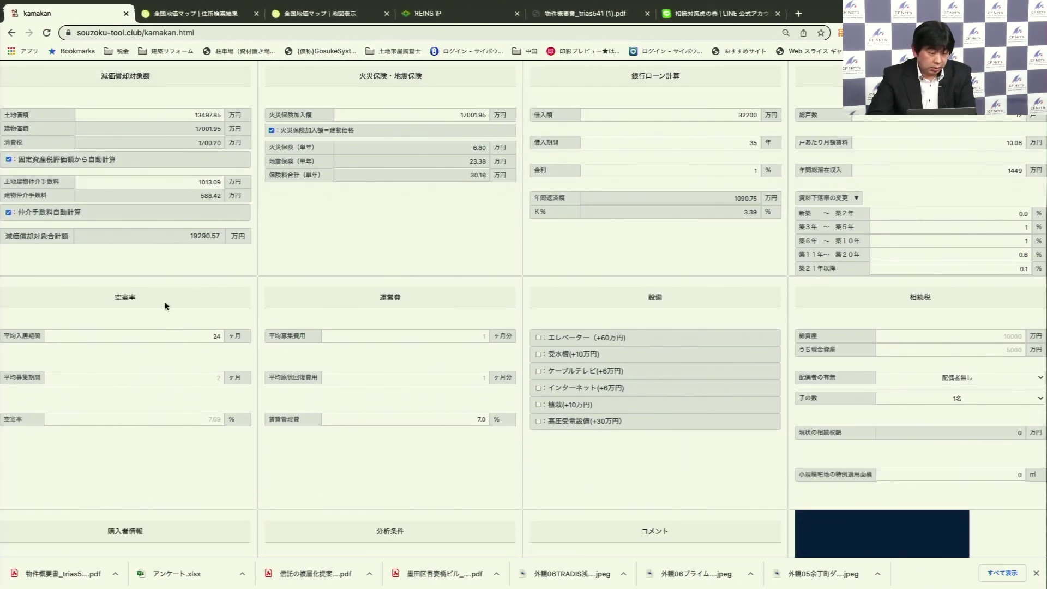
- Change 平均入居期間 from 24 to 36 months and set 平均募集期間 to 2 months
scroll(160, 308, "down", 2)
scroll(160, 304, "down", 3)
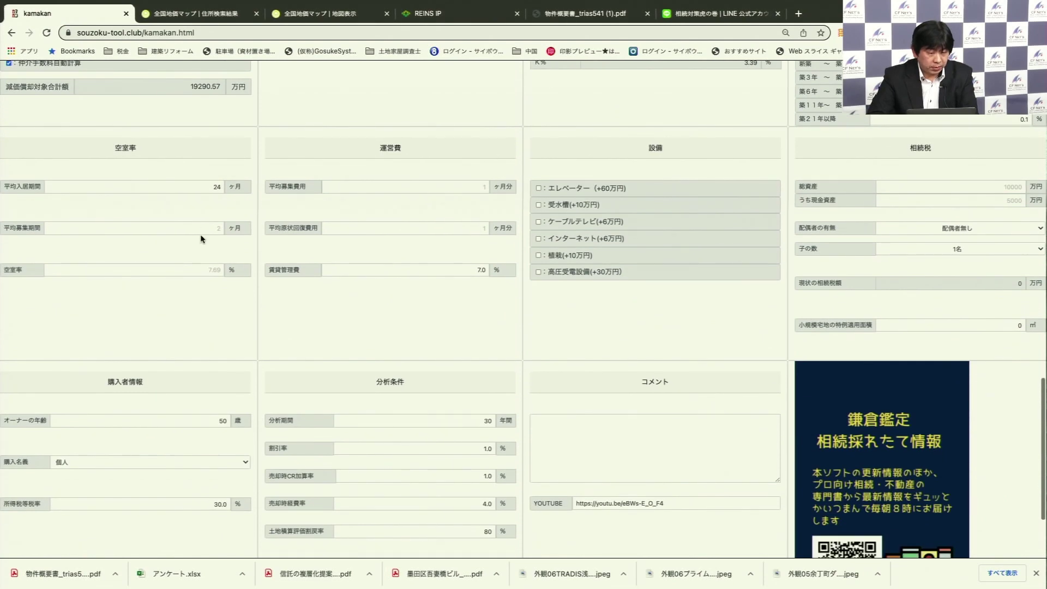
left_click(206, 229)
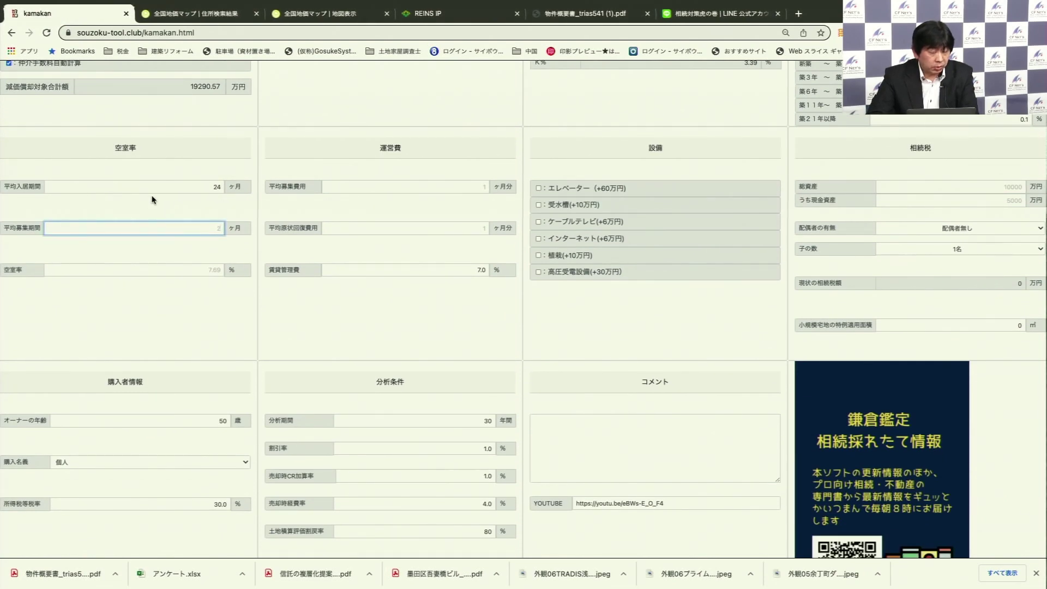
left_click(218, 188)
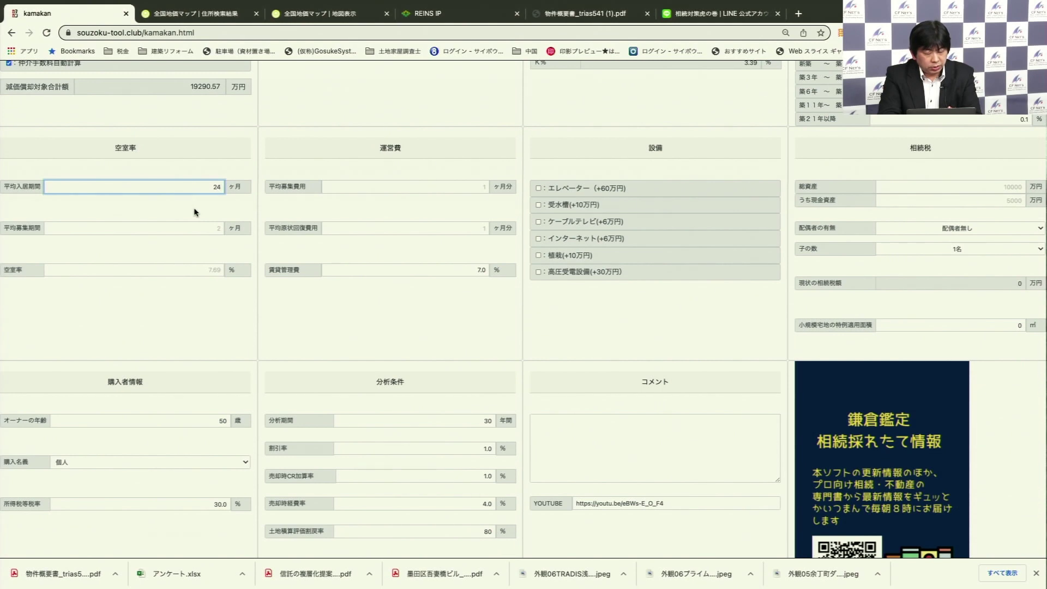
key("BackSpace")
key("BackSpace")
type("36")
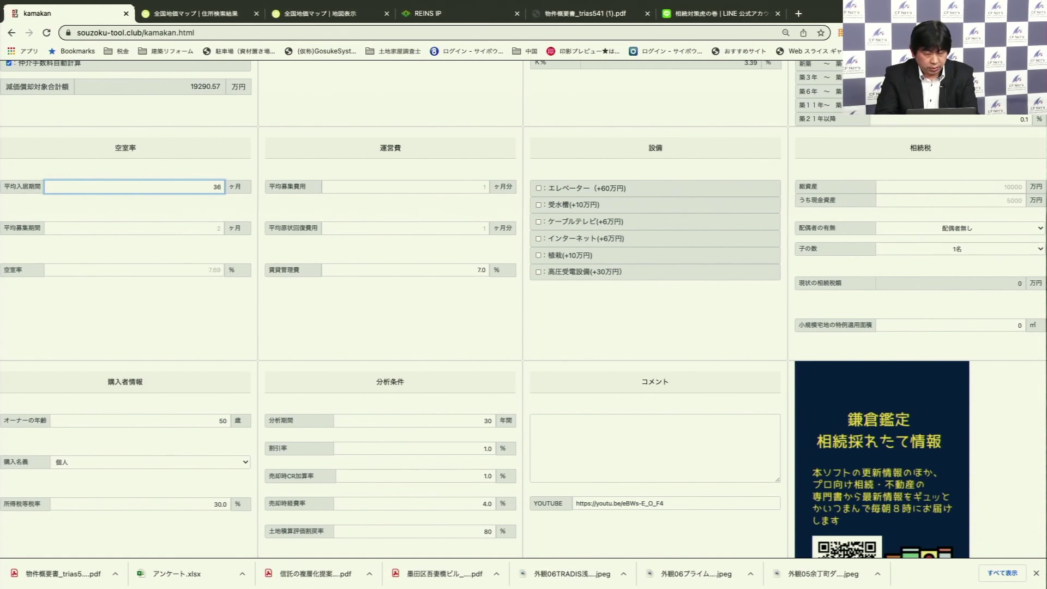
key("Tab")
key("BackSpace")
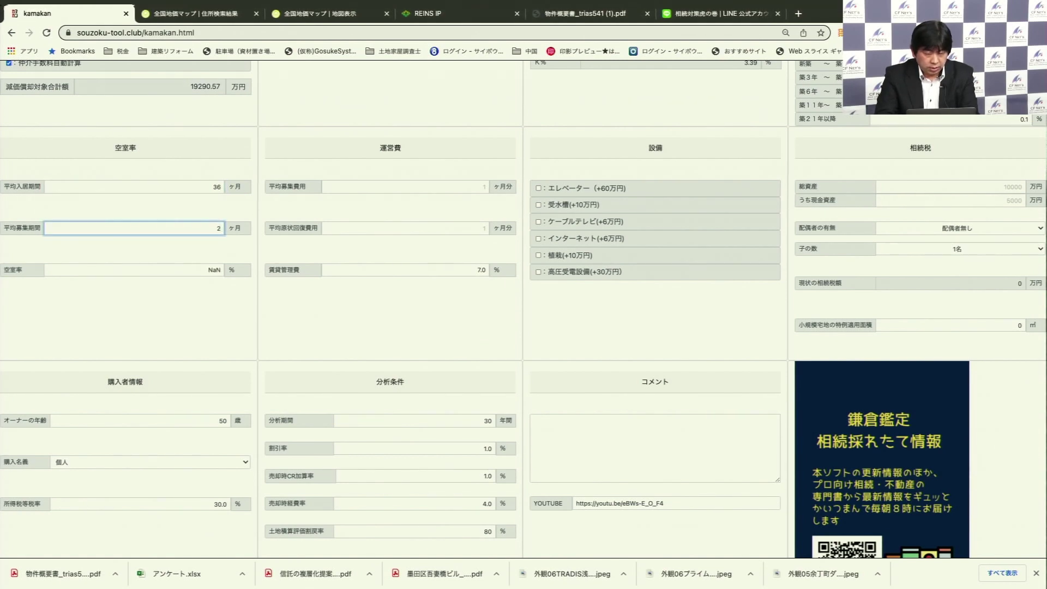
type("2")
key("Tab")
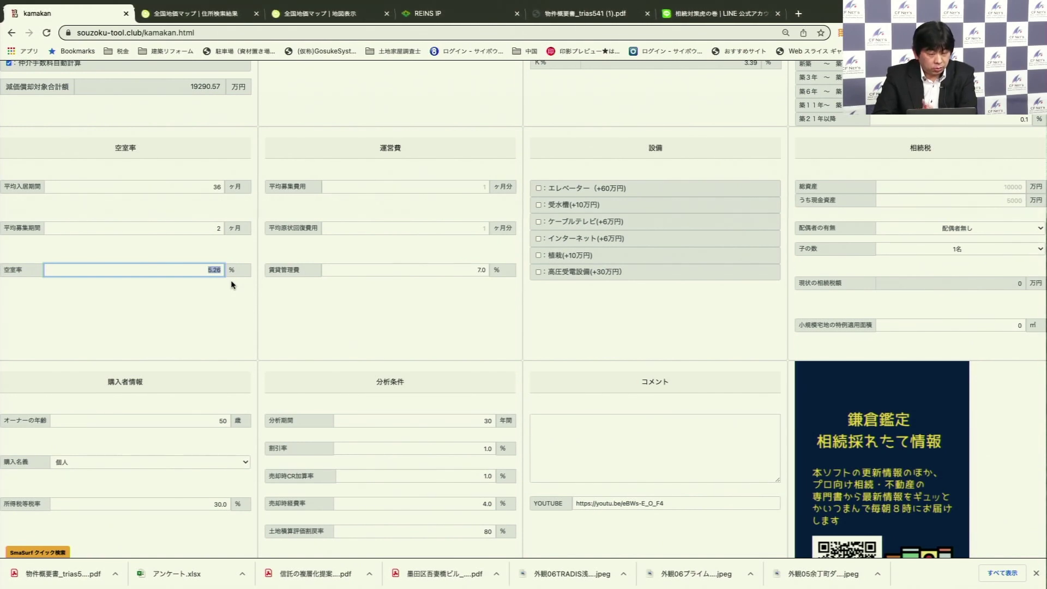
left_click(373, 188)
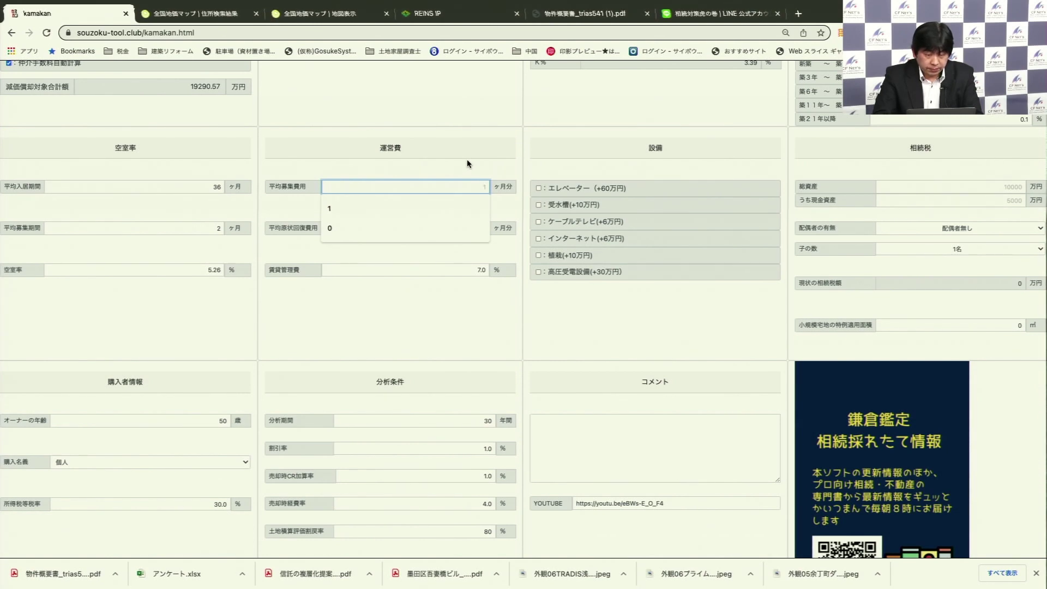
- Enter 1 month for both 平均募集費用 and 平均原状回復費用, keeping the 7.0% management fee
type("1")
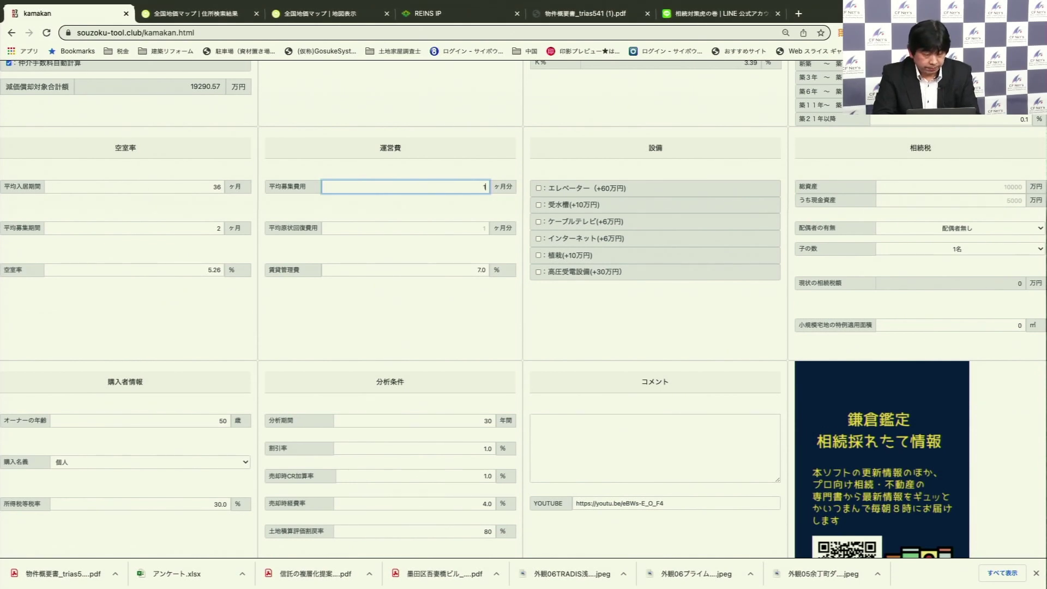
left_click(484, 228)
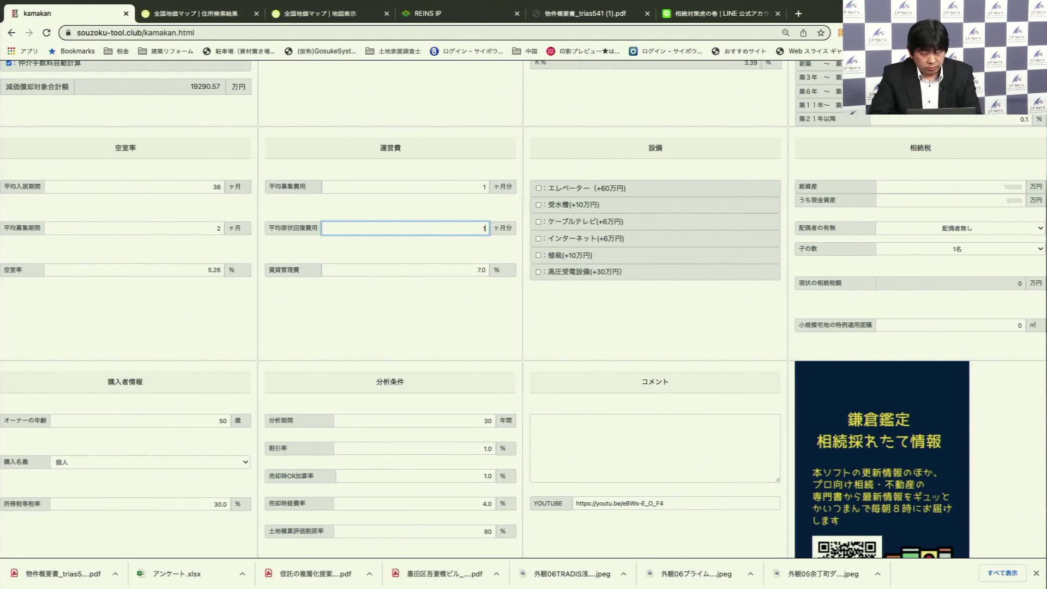
key("Tab")
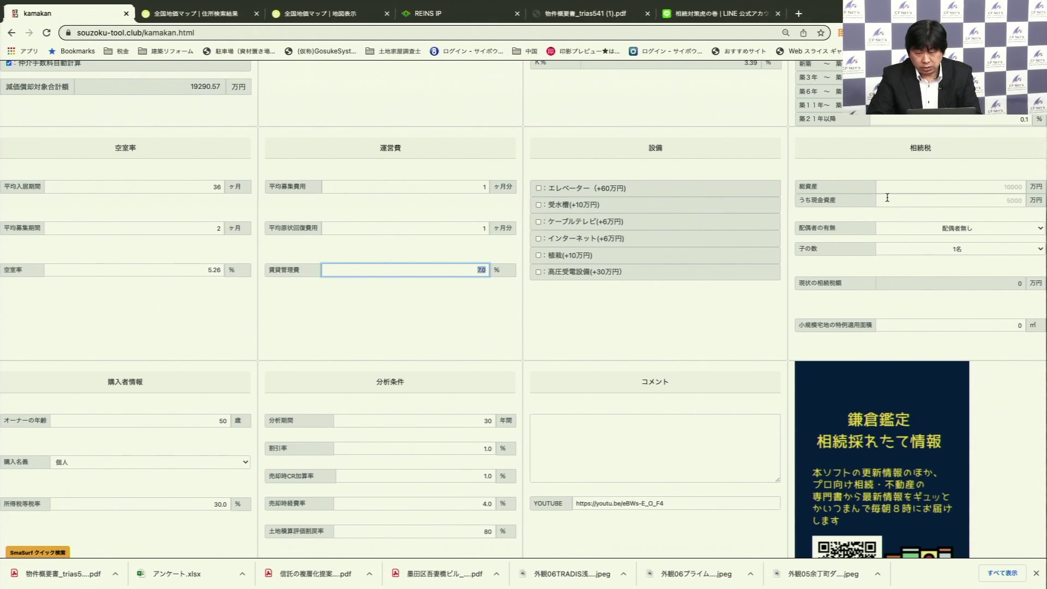
left_click(1007, 186)
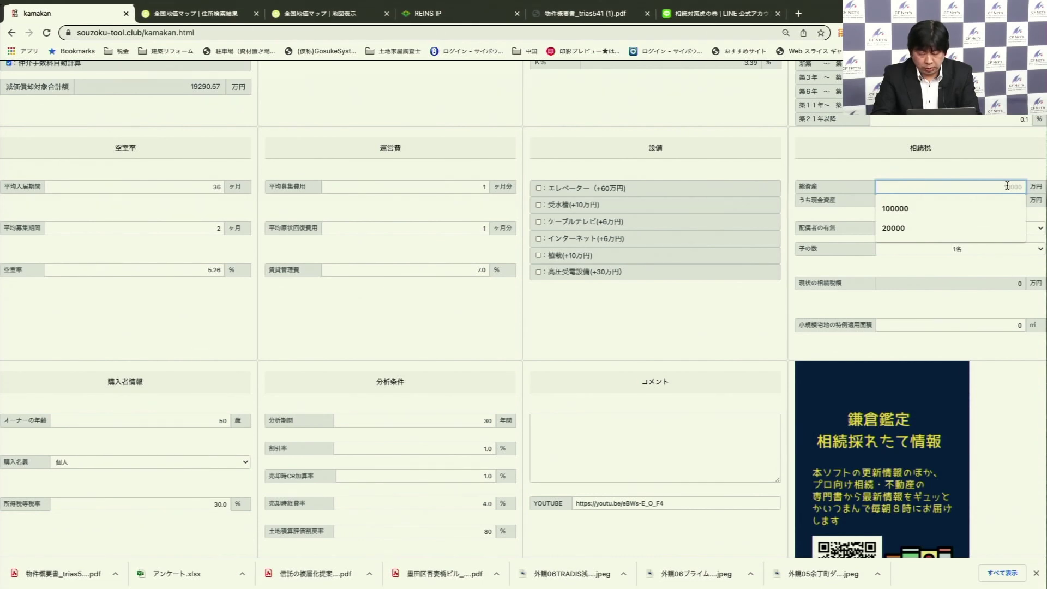
- Enter total assets of 50000 万円, with 10000 万円 of it in cash
type("50000")
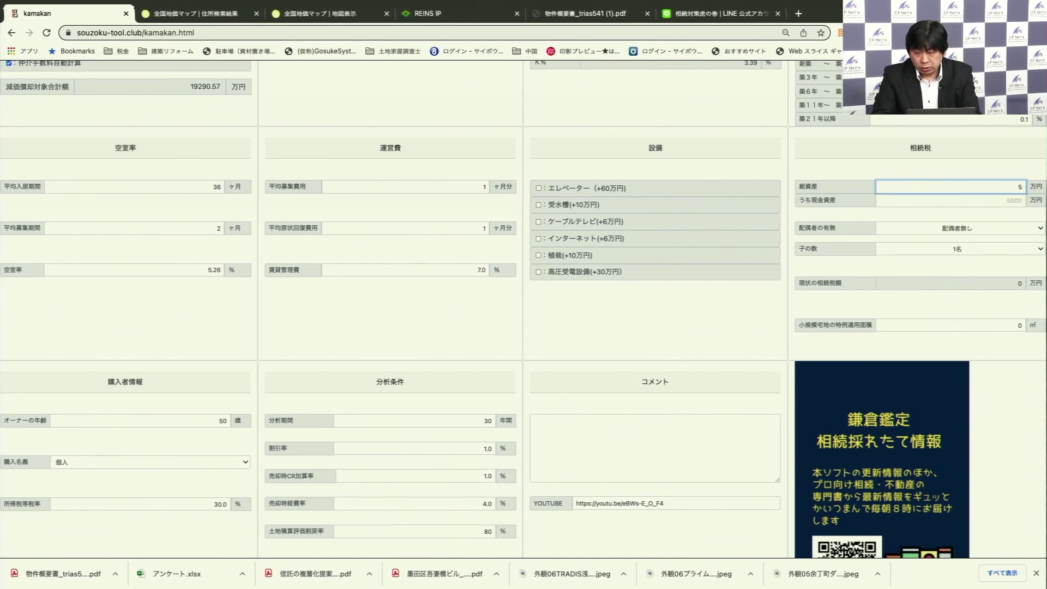
left_click(1020, 200)
type("10000")
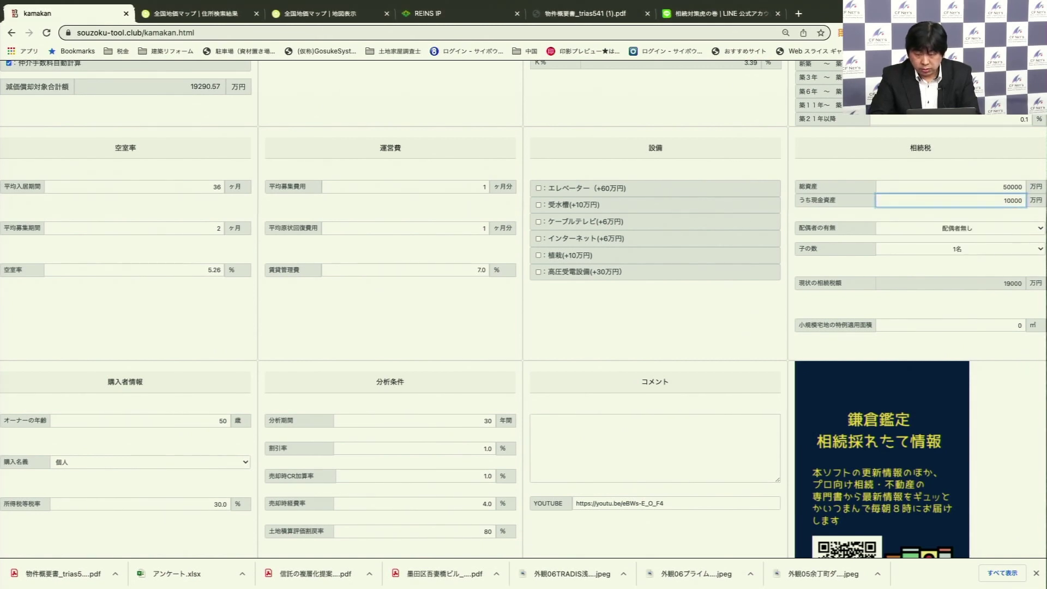
key("Tab")
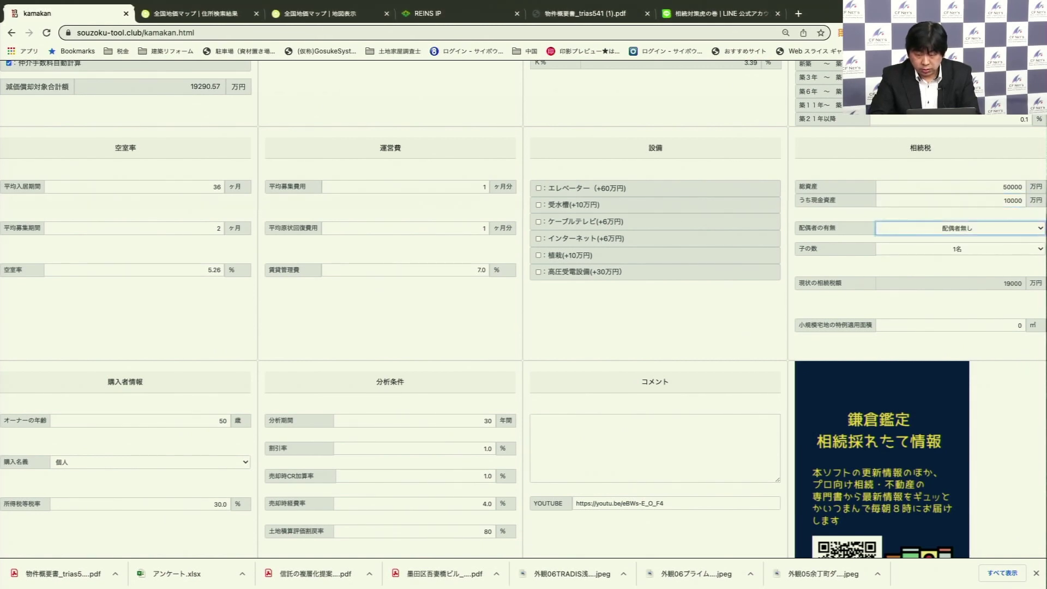
key("Tab")
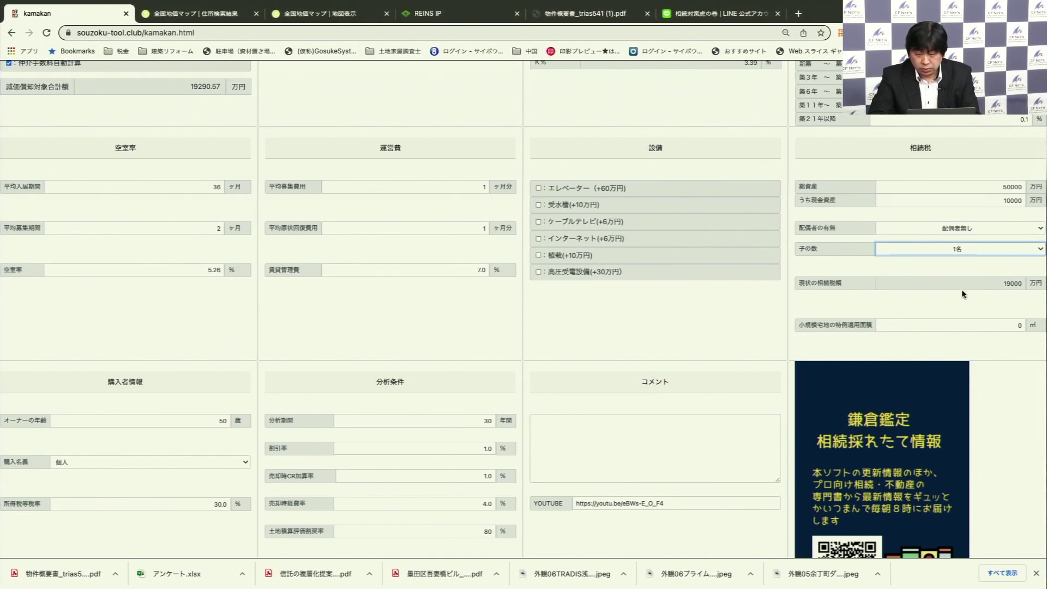
- Set the small-residential-land exemption area (小規模宅地の特例適用面積) to 91.88 m²
scroll(964, 266, "up", 3)
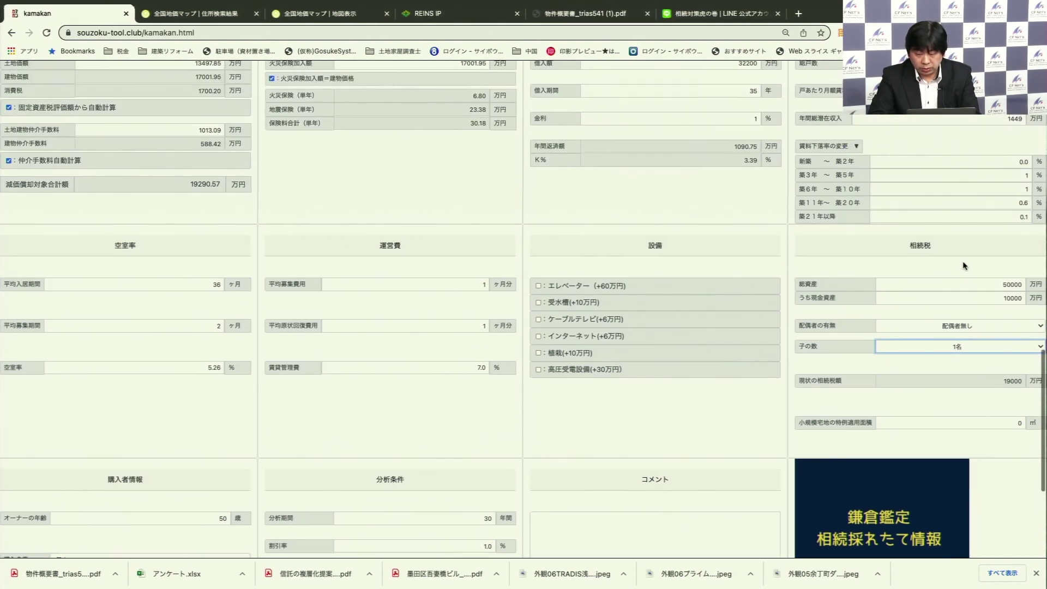
scroll(962, 265, "down", 4)
left_click(991, 299)
key("BackSpace")
scroll(899, 203, "up", 1)
scroll(898, 204, "up", 10)
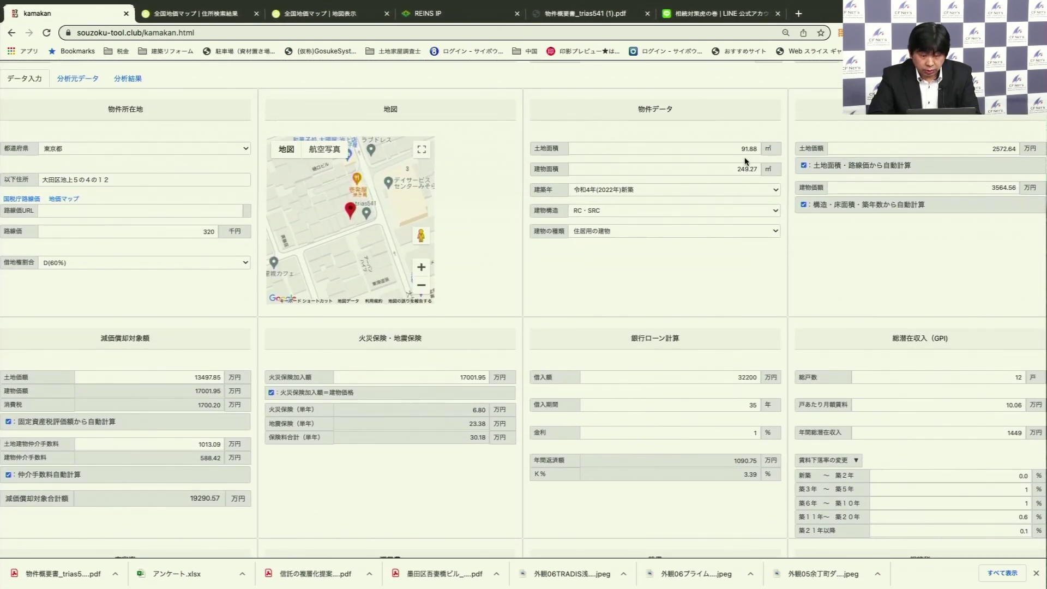
scroll(745, 161, "down", 12)
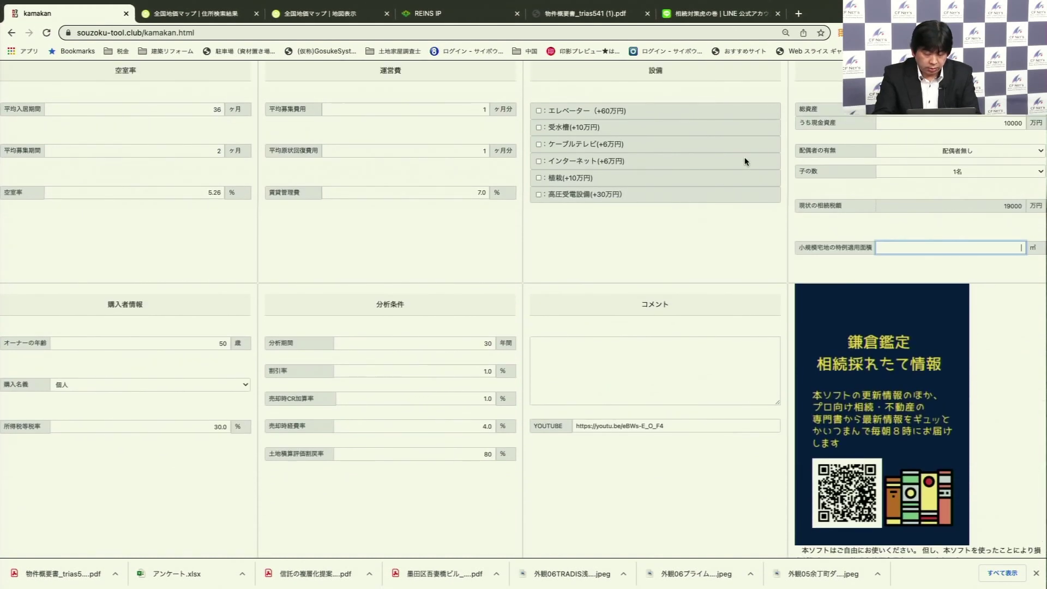
left_click(179, 382)
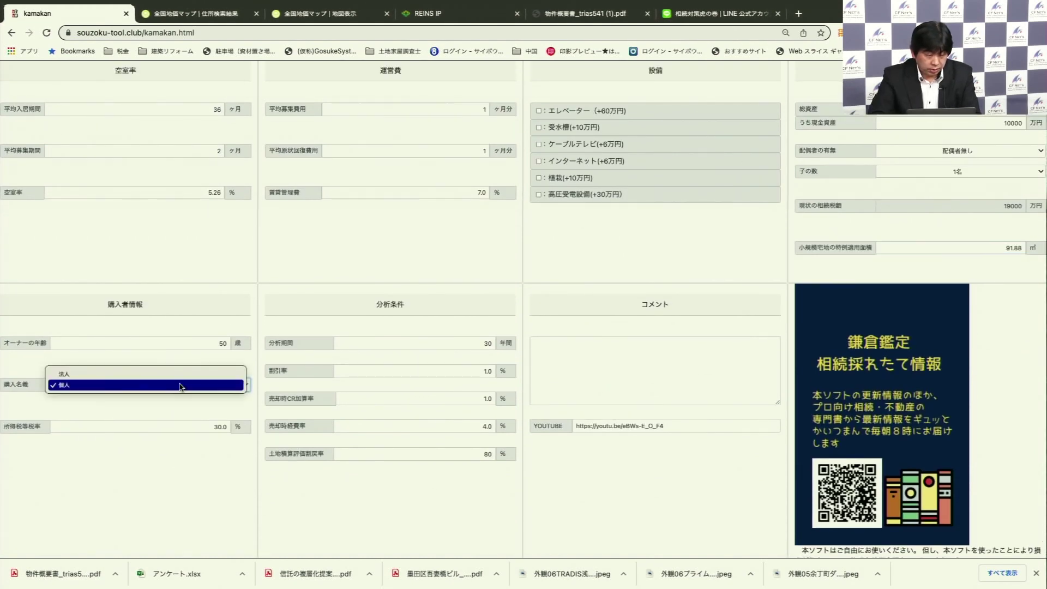
- Keep an individual buyer, with owner's age 70 and a 20% income tax rate
left_click(228, 344)
left_click(227, 345)
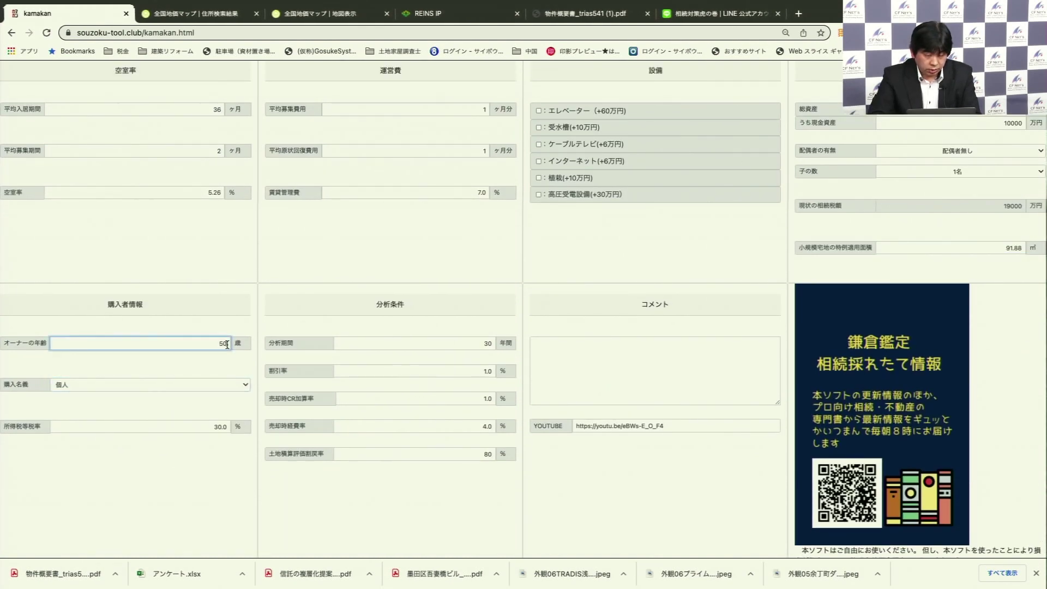
key("BackSpace")
key("BackSpace")
type("7")
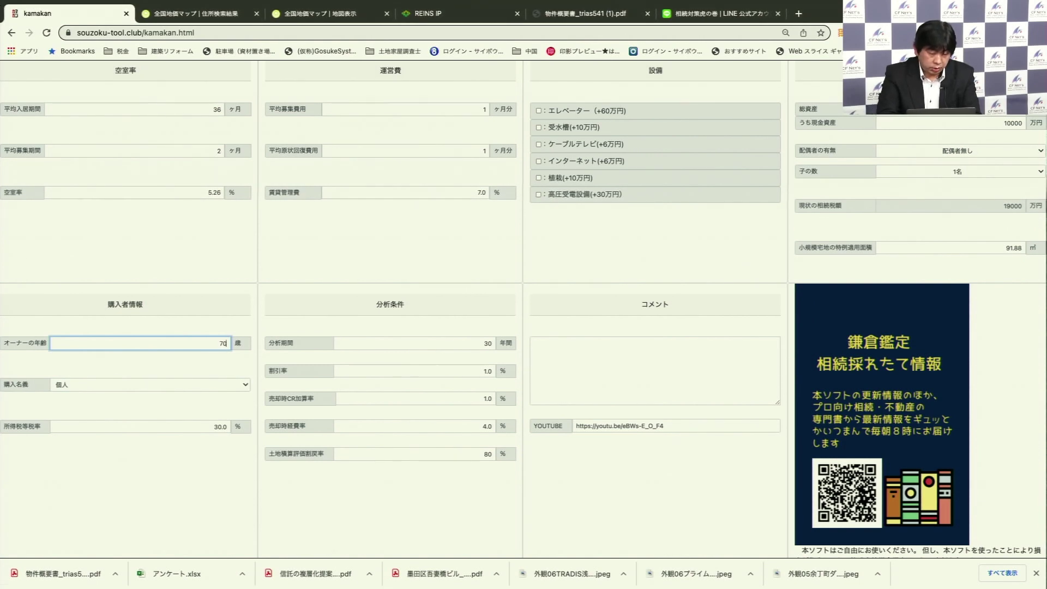
left_click(228, 427)
key("BackSpace")
key("BackSpace")
key("BackSpace")
key("BackSpace")
type("20")
- Extend the analysis period from 30 to 50 years
left_click(488, 344)
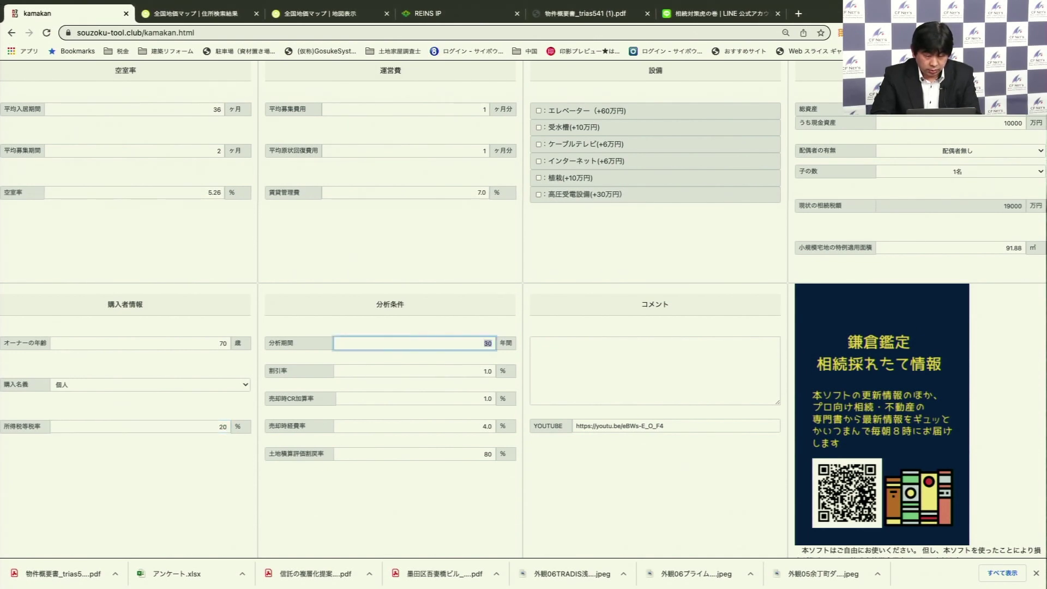
key("BackSpace")
key("BackSpace")
type("50")
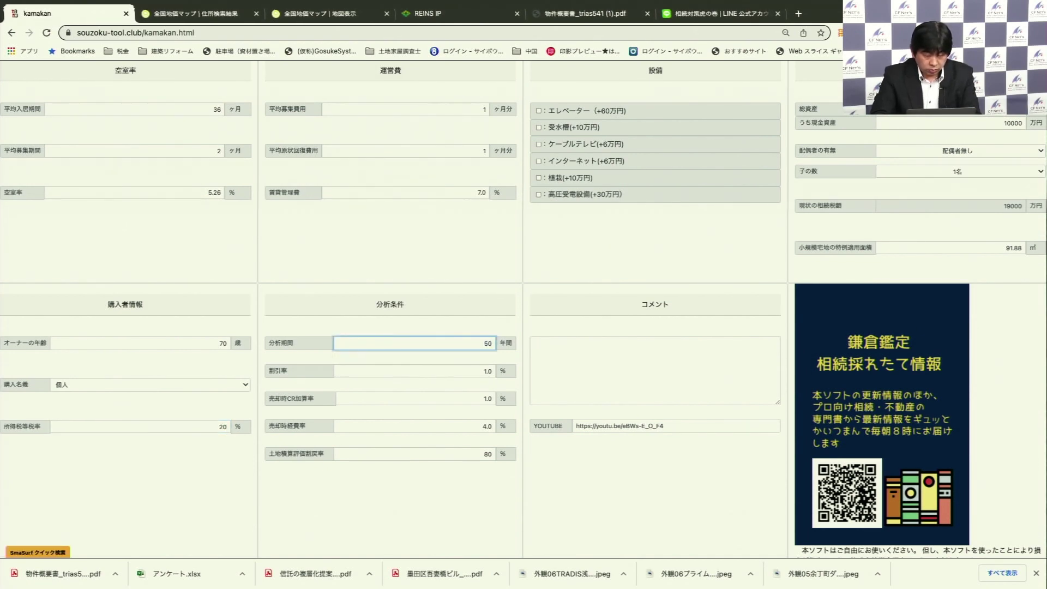
scroll(398, 402, "down", 1)
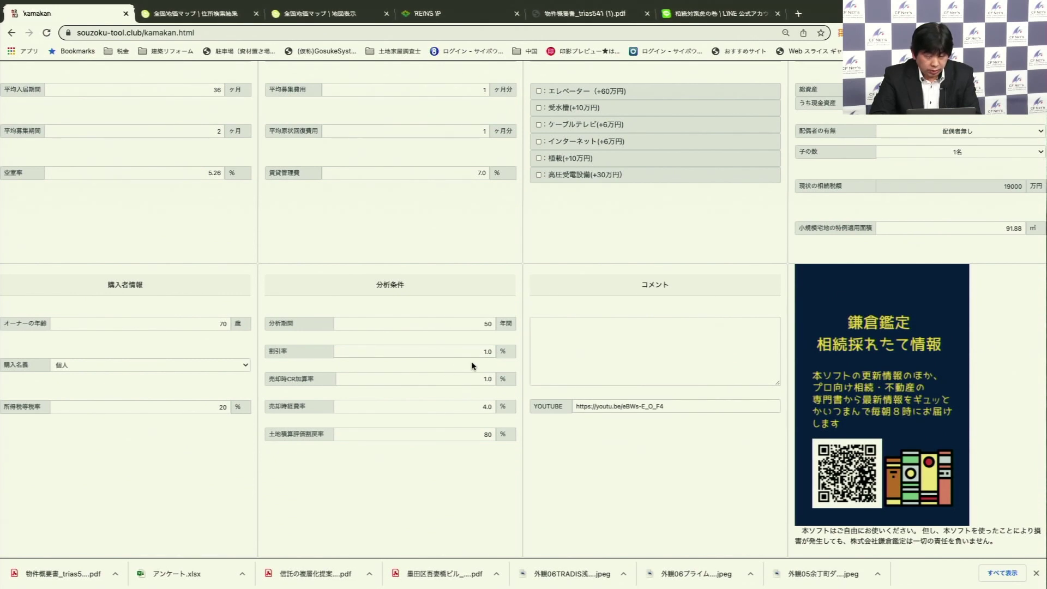
scroll(472, 364, "up", 1)
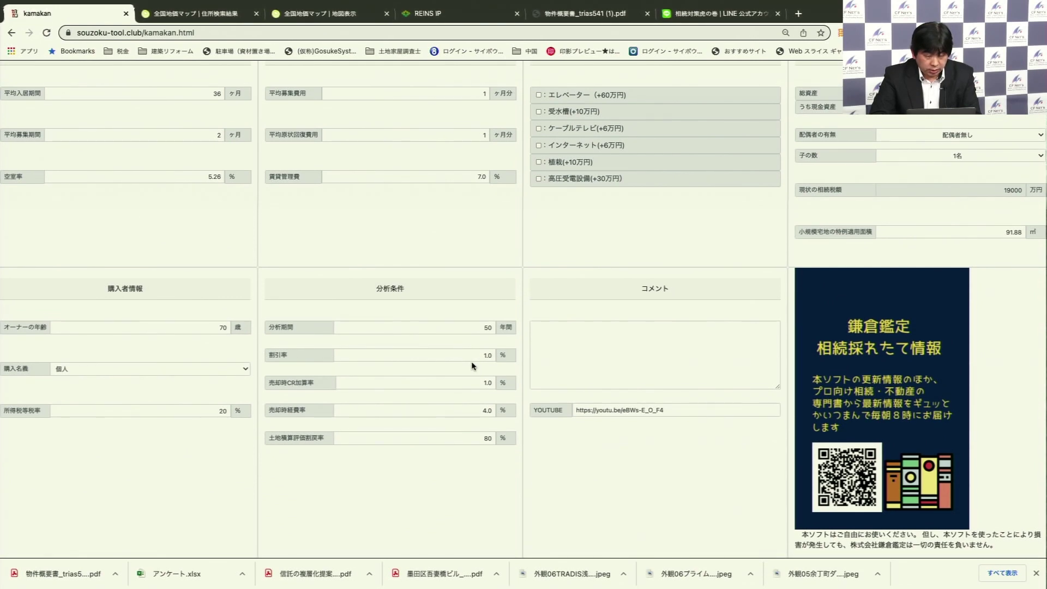
scroll(471, 362, "down", 1)
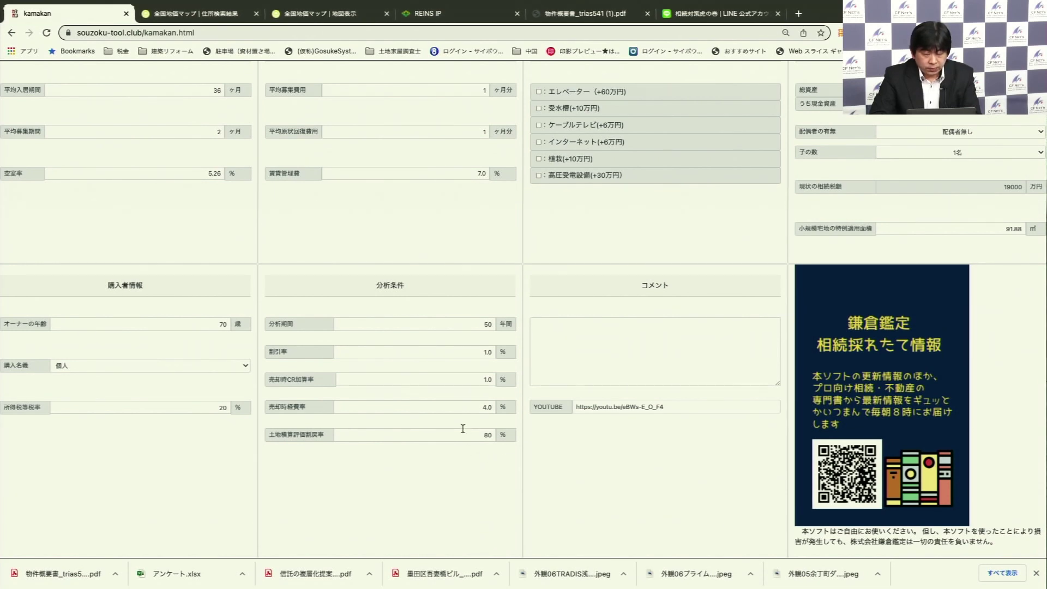
scroll(463, 428, "up", 1)
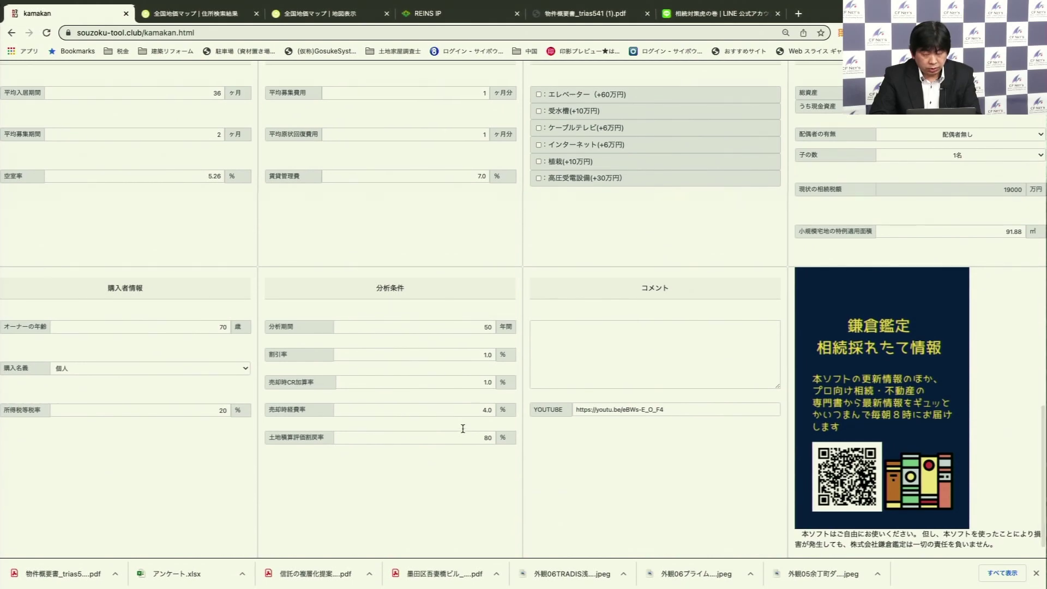
scroll(463, 428, "up", 15)
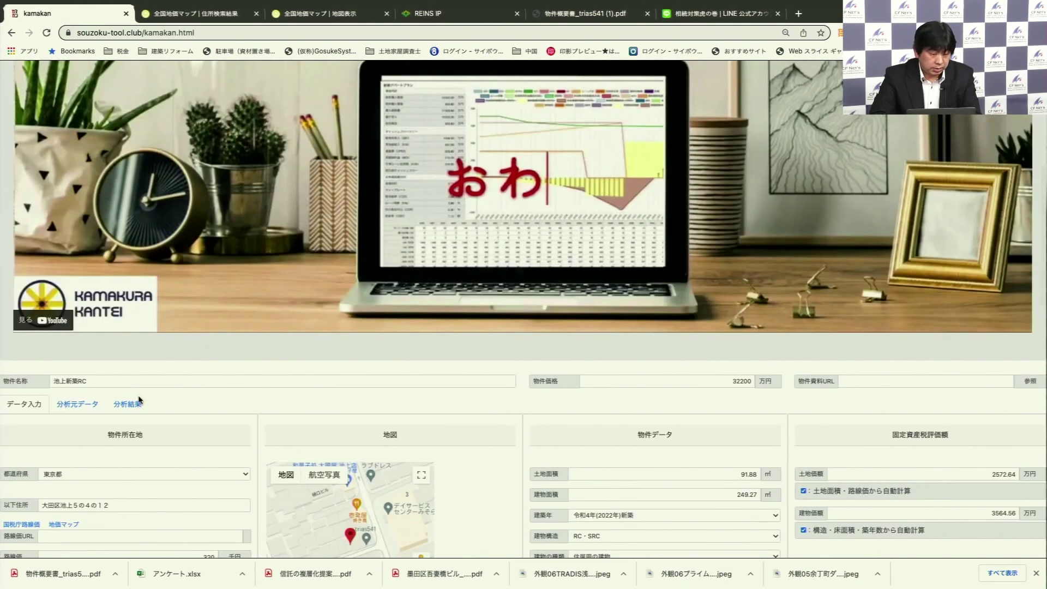
- Open 分析元データ and expand the 1439.30 万円 purchase expense total into its individual fees
left_click(81, 404)
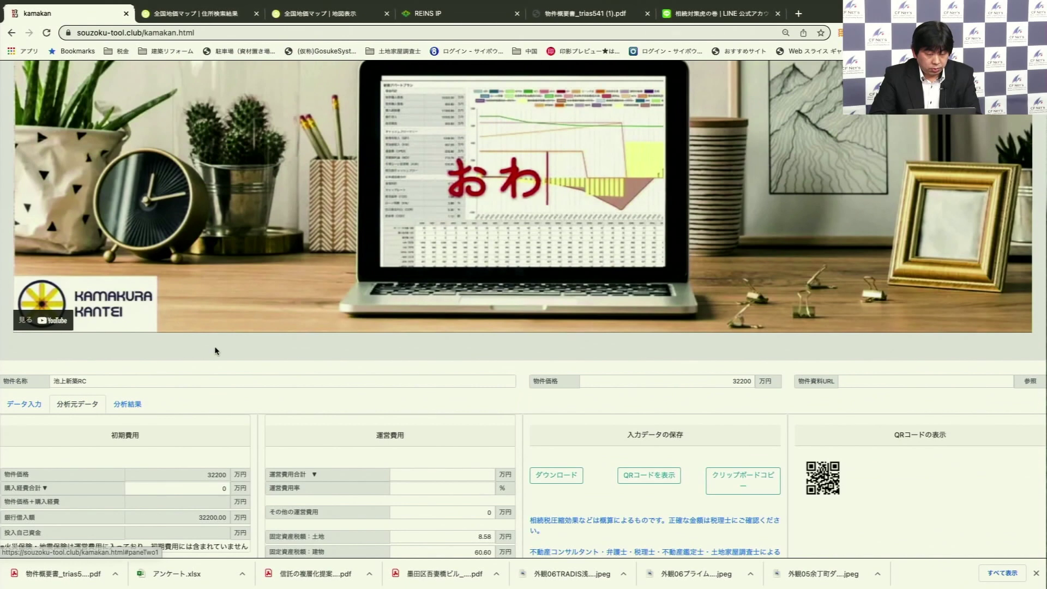
scroll(215, 350, "down", 1)
scroll(214, 346, "down", 1)
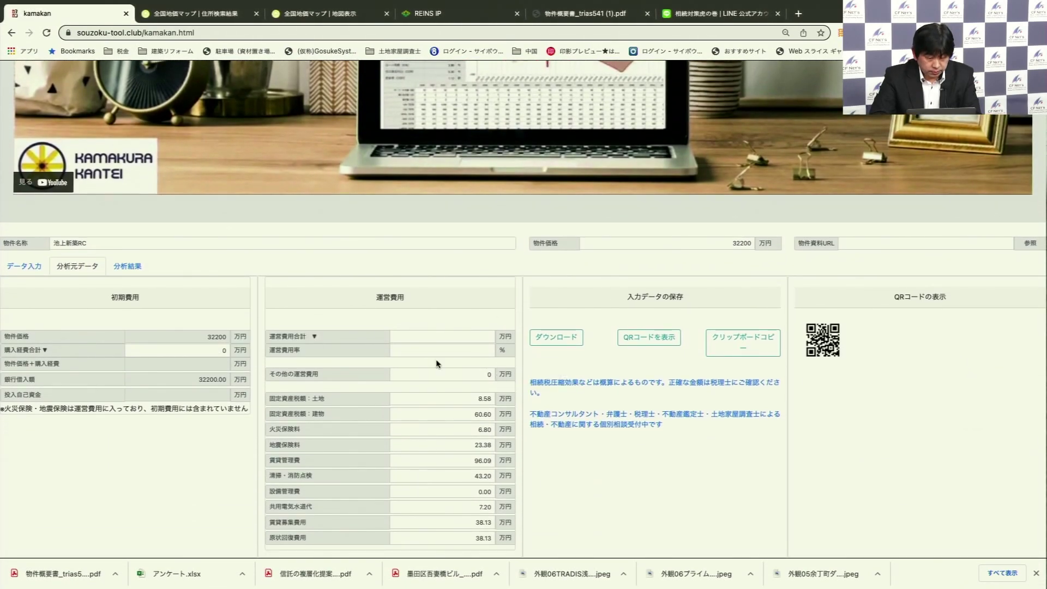
left_click(140, 269)
left_click(78, 267)
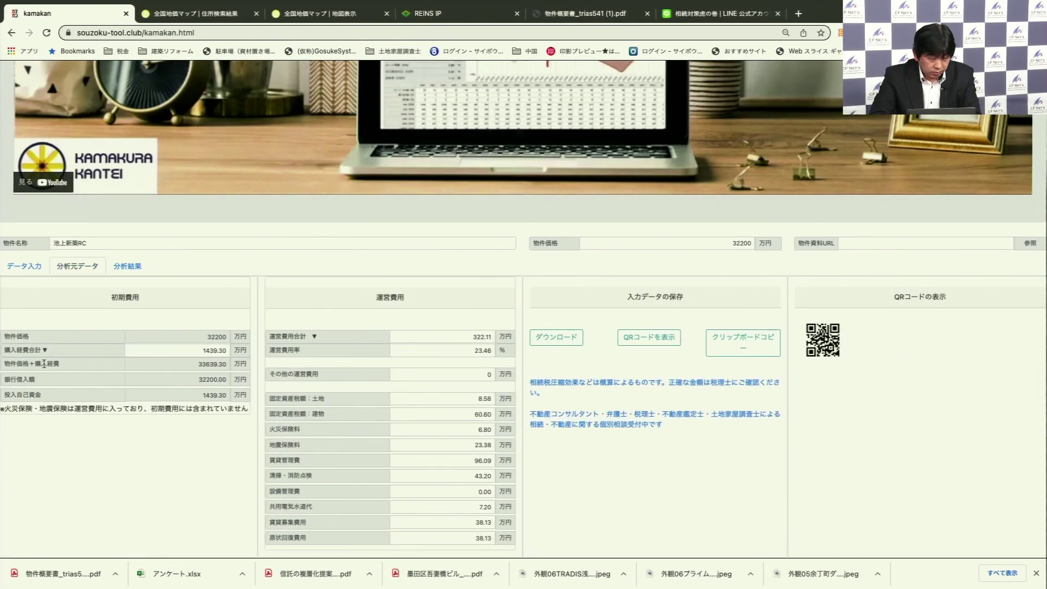
left_click(45, 350)
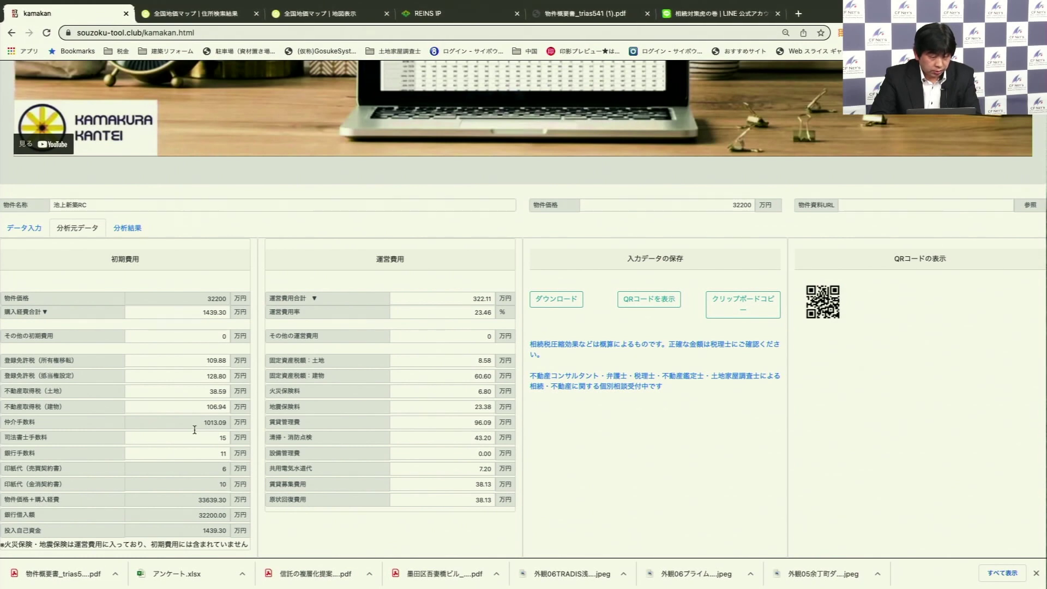
mouse_move(180, 311)
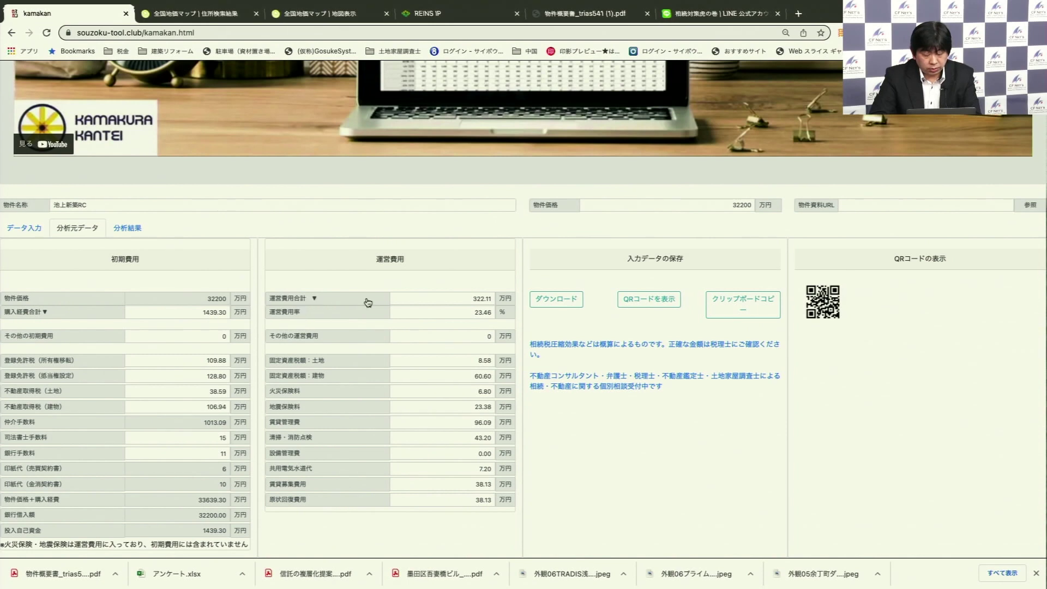
mouse_move(432, 330)
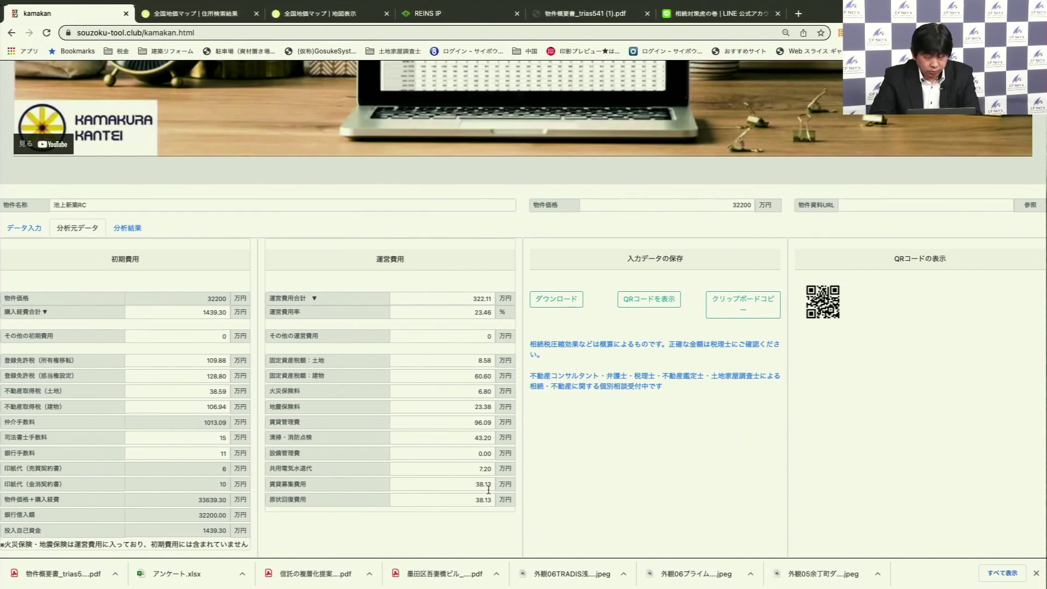
mouse_move(447, 312)
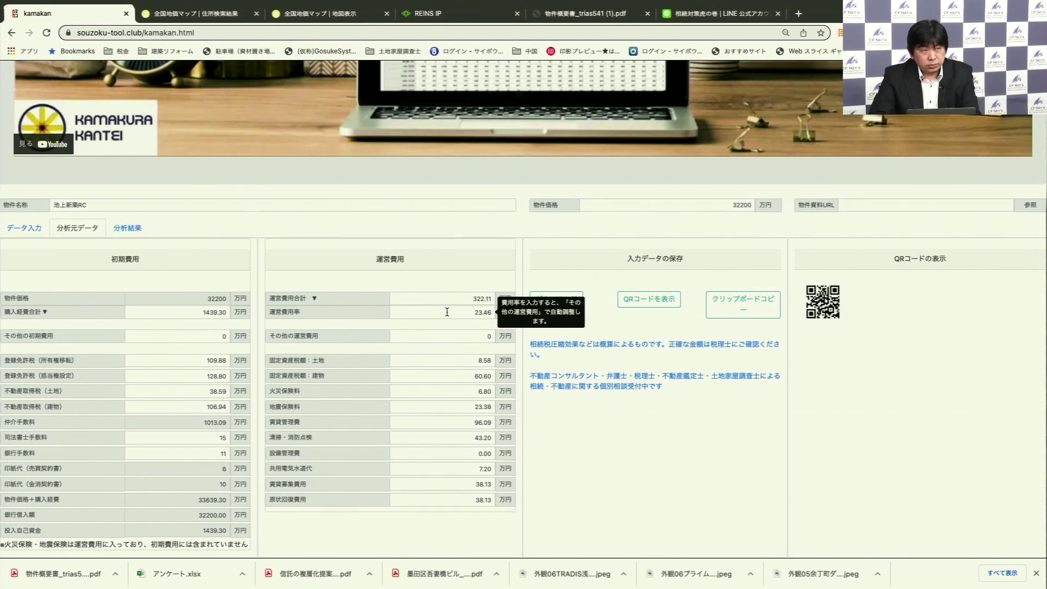
scroll(447, 312, "up", 1)
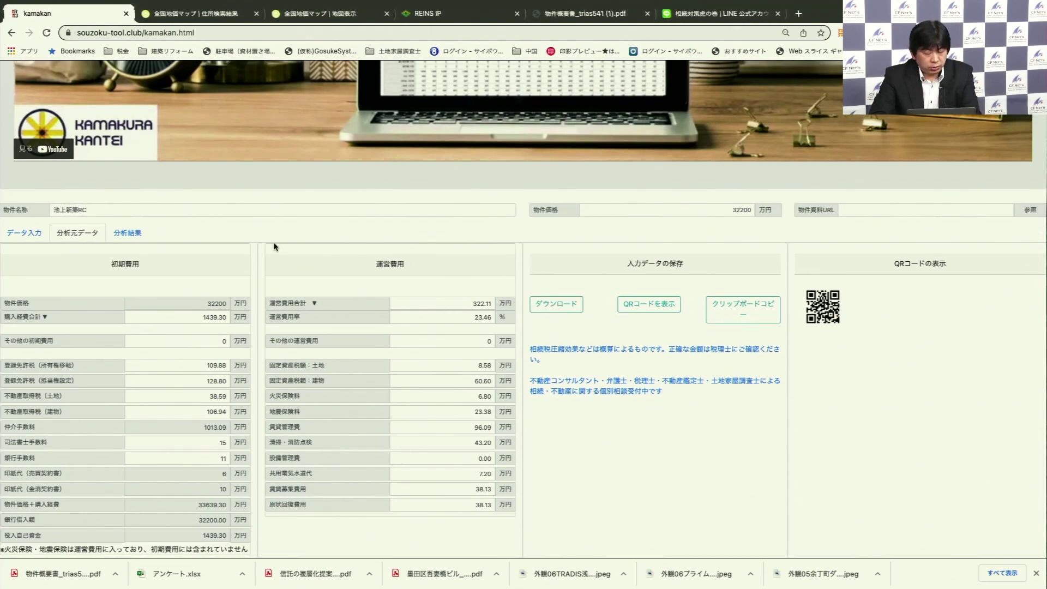
scroll(283, 233, "up", 2)
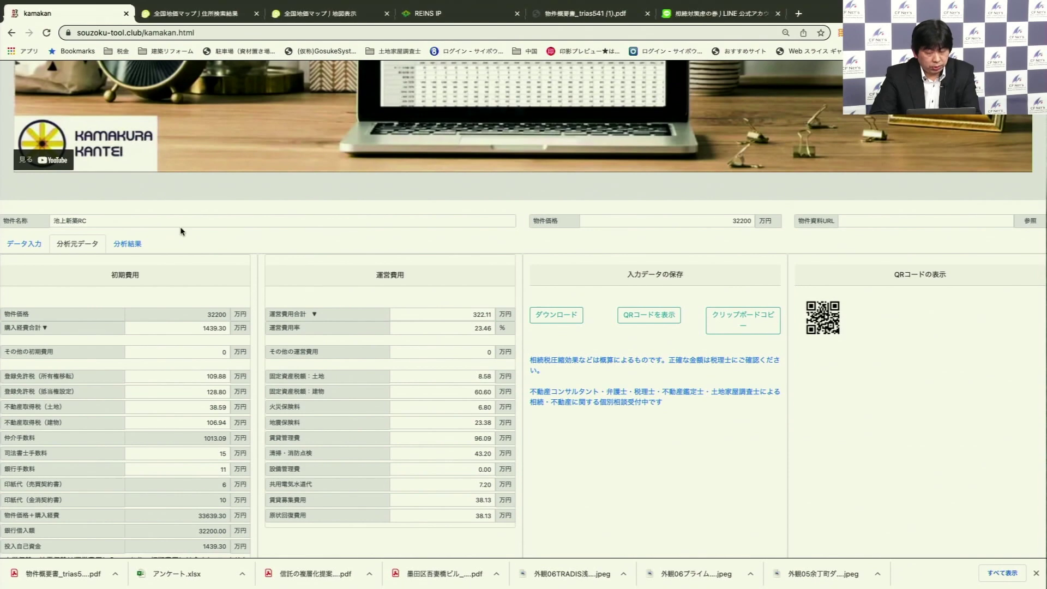
left_click(133, 244)
- Scroll through the result tables and cash-flow chart: 4.50% surface yield, DCR 0.96, 14115 万円 tax reduction
scroll(257, 213, "up", 8)
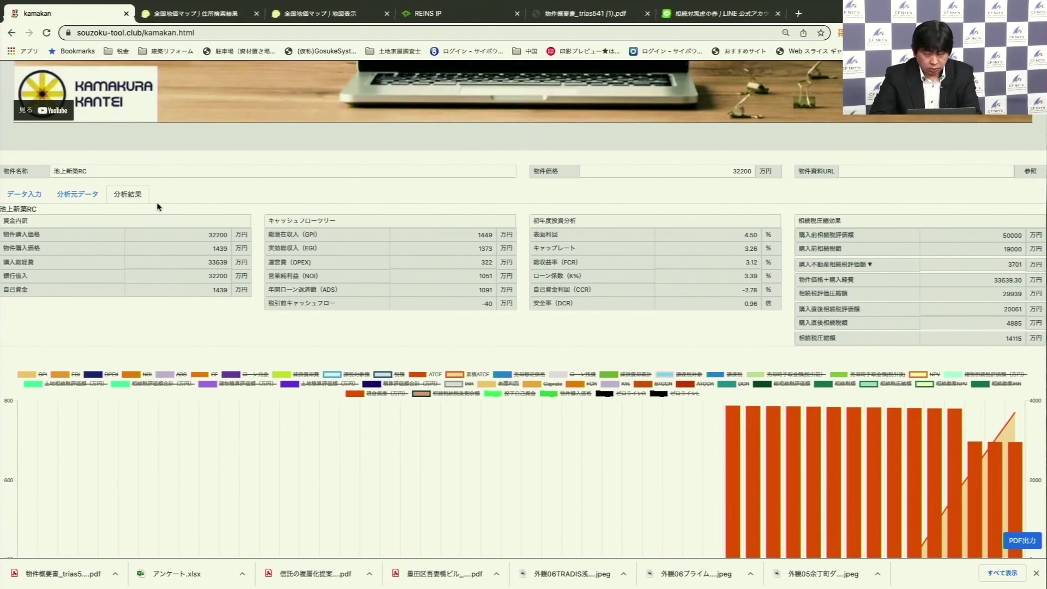
scroll(158, 207, "down", 2)
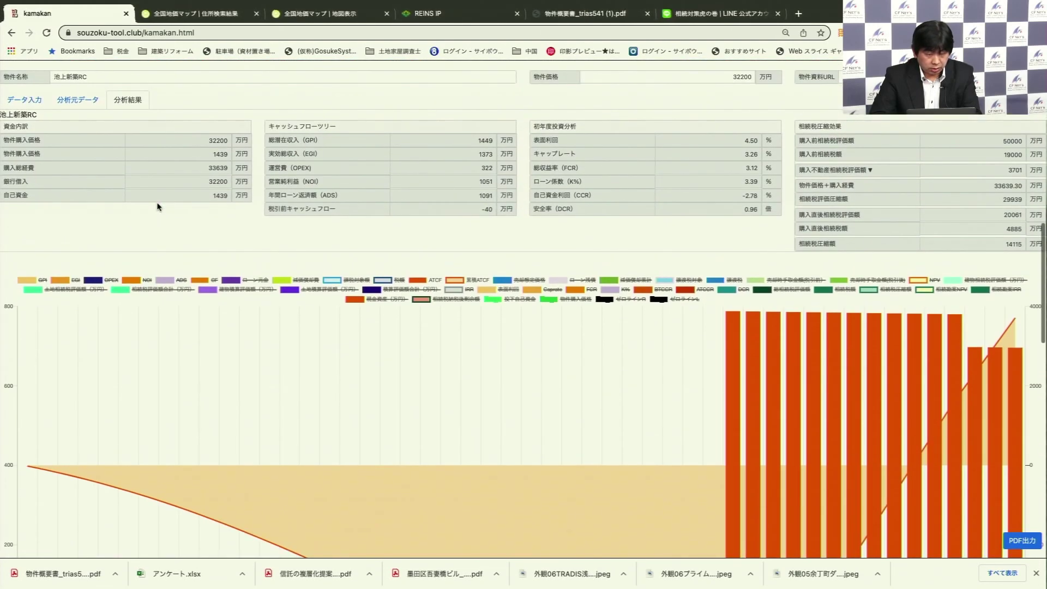
scroll(153, 208, "up", 1)
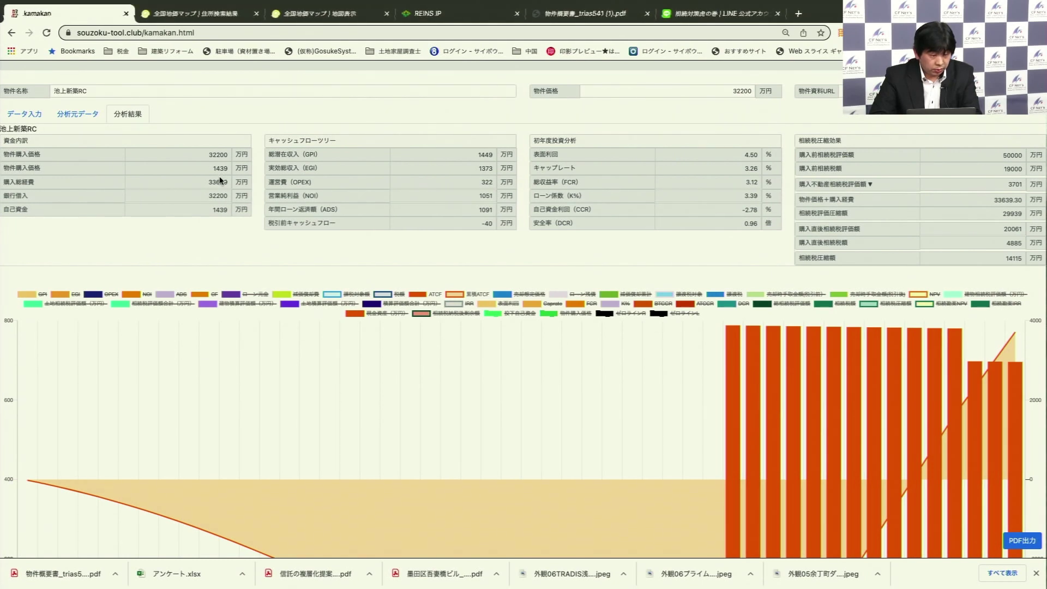
scroll(228, 188, "down", 1)
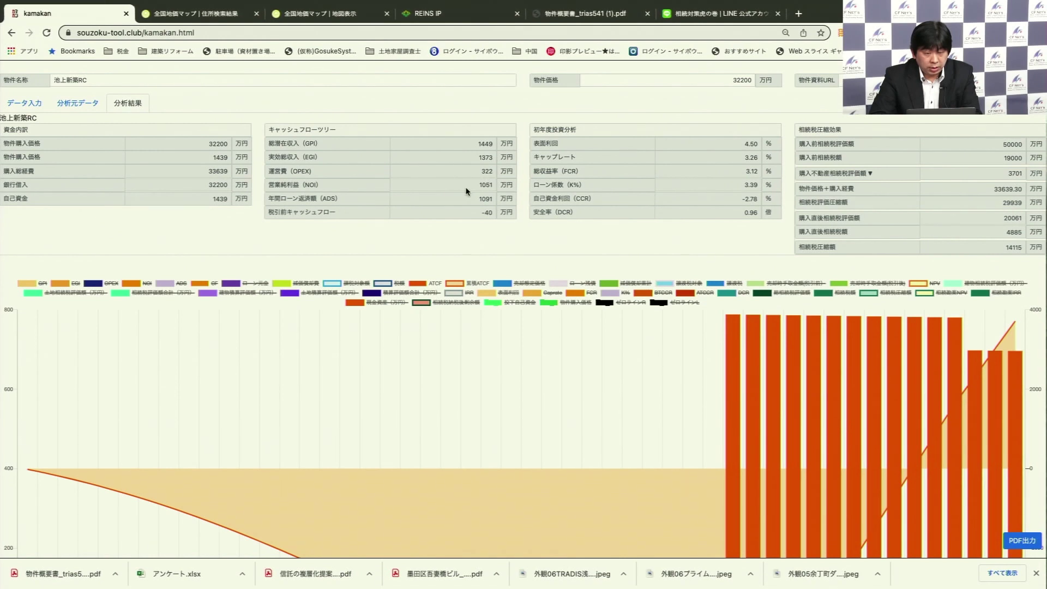
scroll(488, 180, "down", 2)
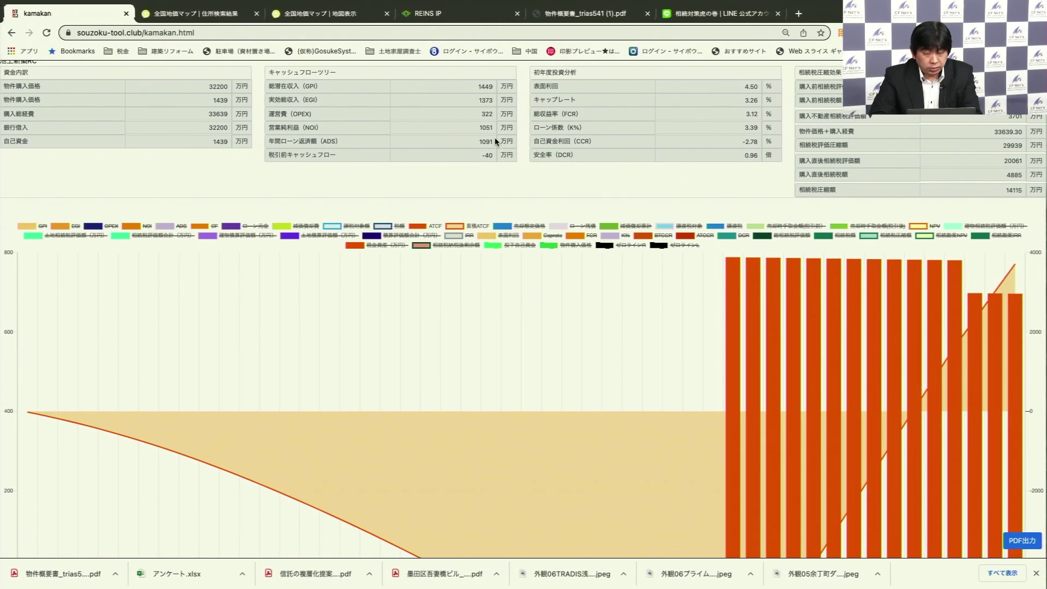
scroll(490, 149, "up", 1)
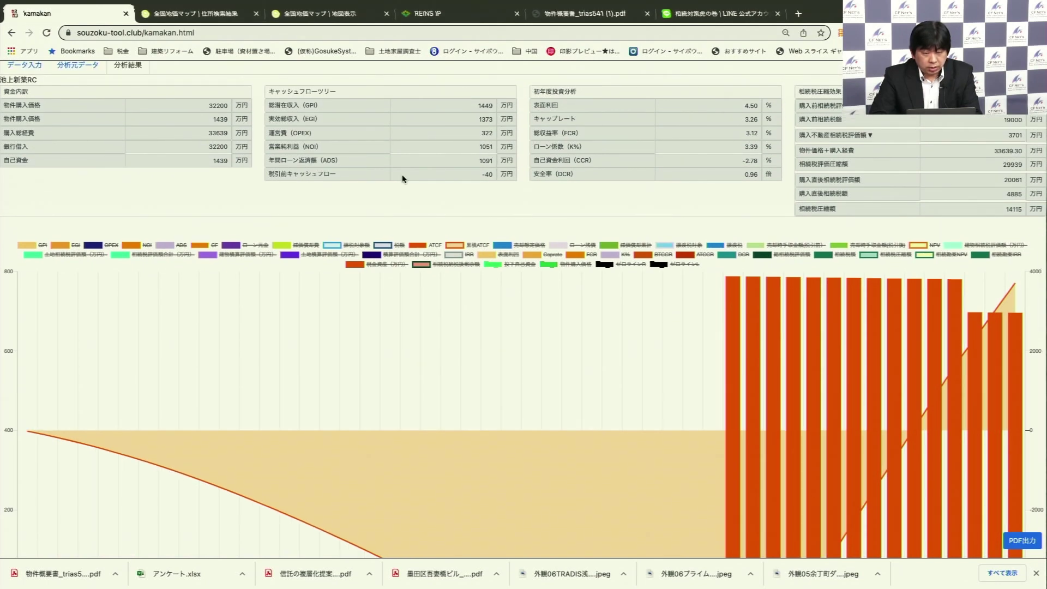
scroll(490, 175, "up", 1)
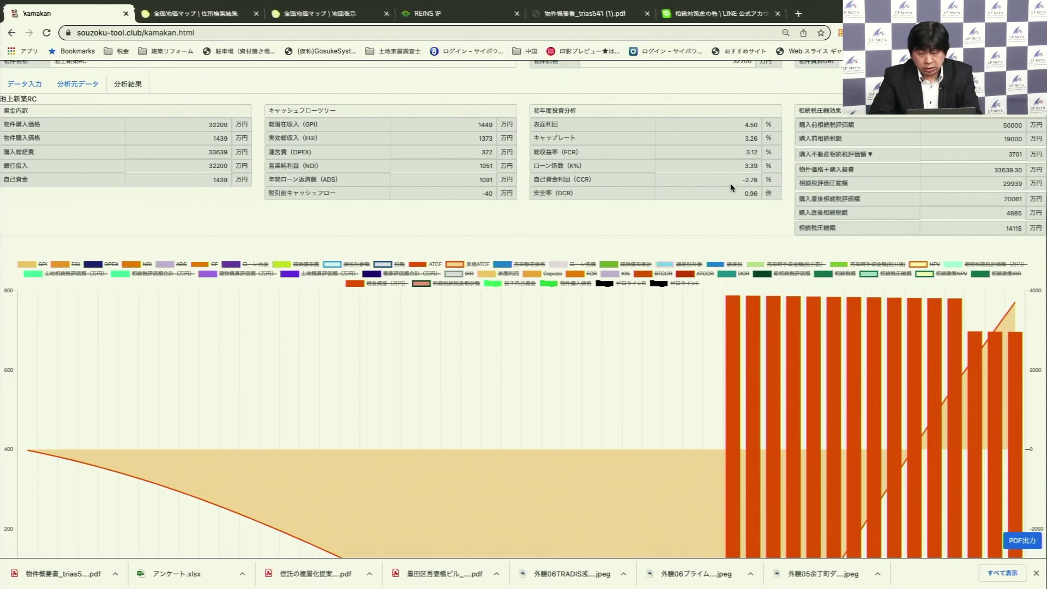
scroll(1008, 153, "down", 1)
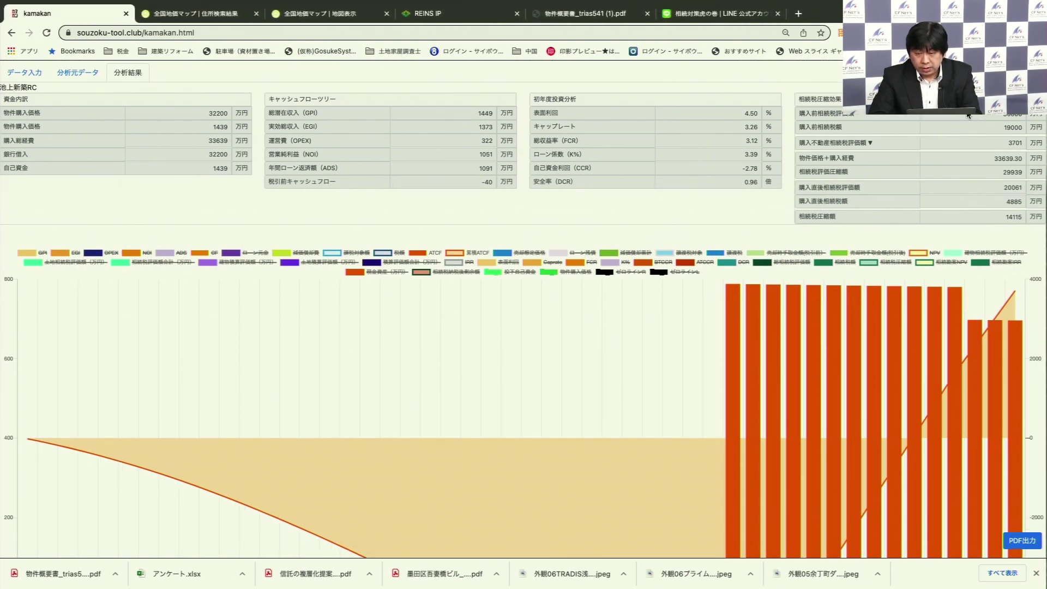